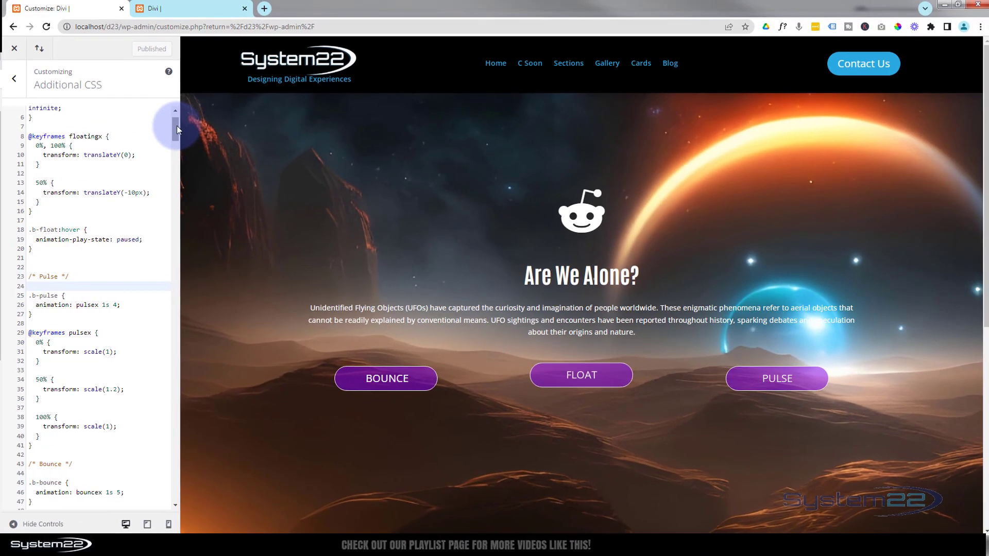
# Scroll the Additional CSS editor up to the top of the float and pulse rules
pyautogui.moveTo(178, 125); pyautogui.dragTo(175, 112)
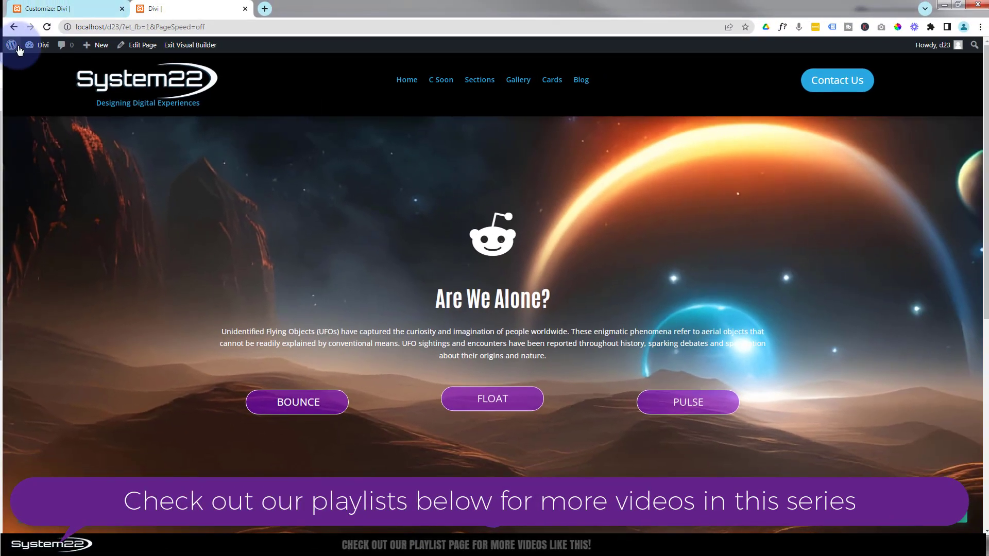
# Open the dashboard in a new tab, visit the Customizer's homepage settings, then return
pyautogui.middleClick(37, 60)
pyautogui.click(299, 9)
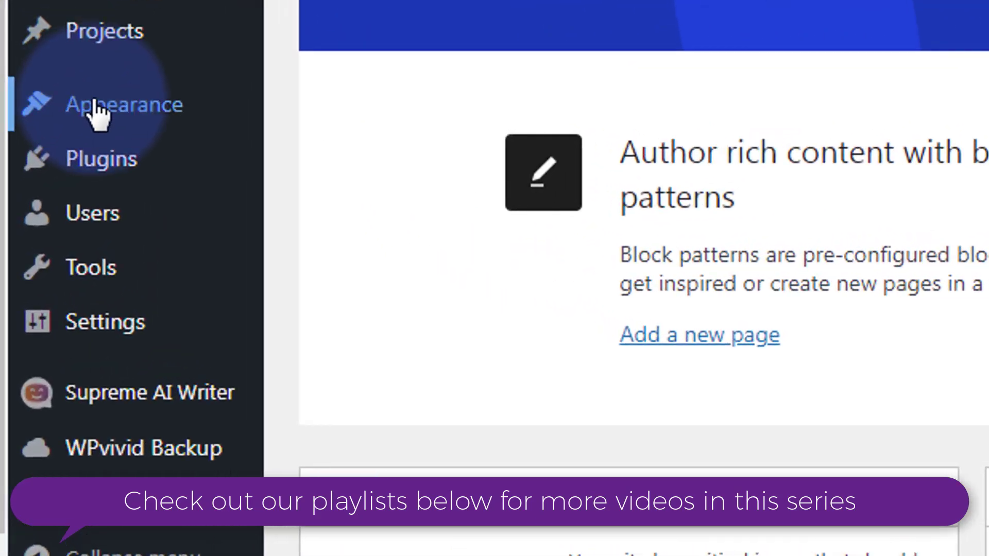
pyautogui.moveTo(35, 217)
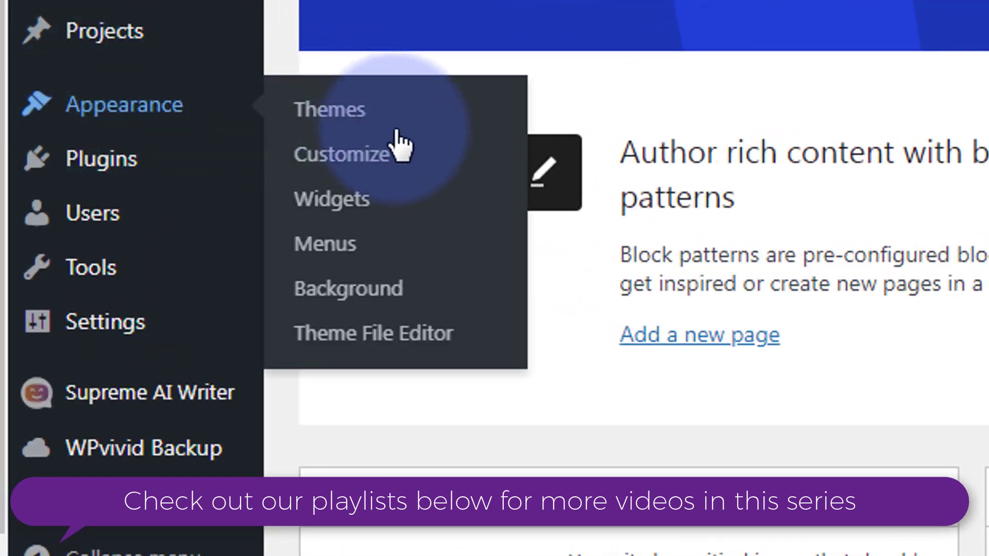
pyautogui.click(397, 150)
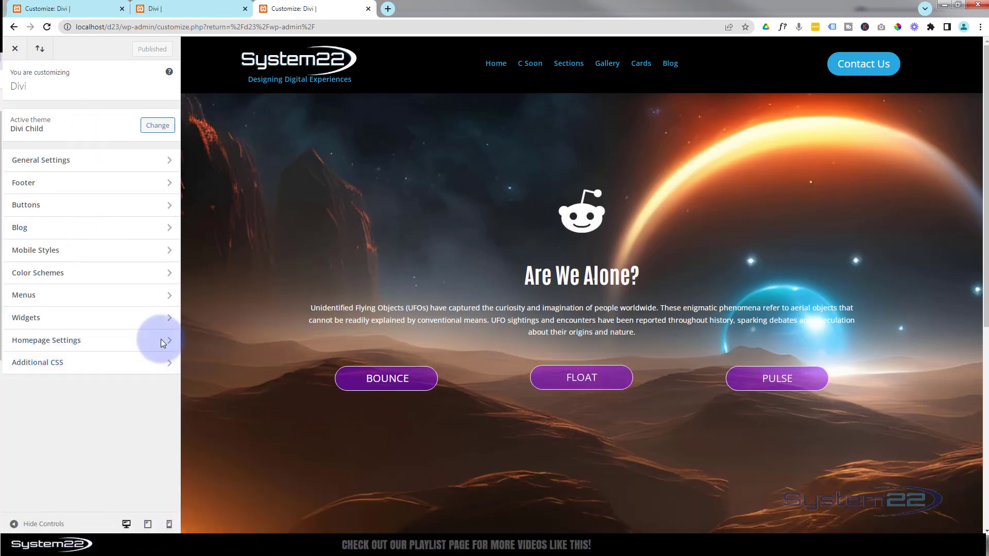
pyautogui.click(108, 340)
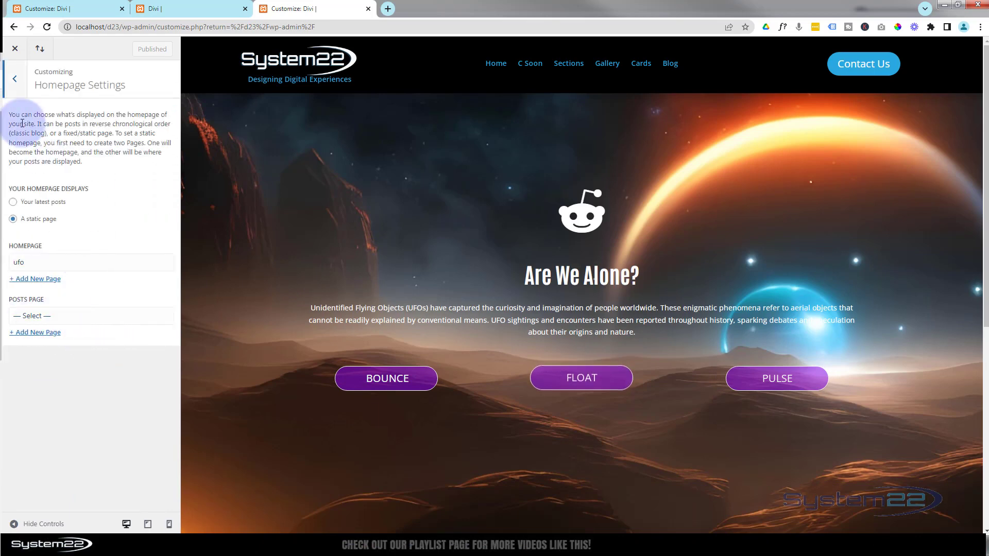
pyautogui.click(16, 80)
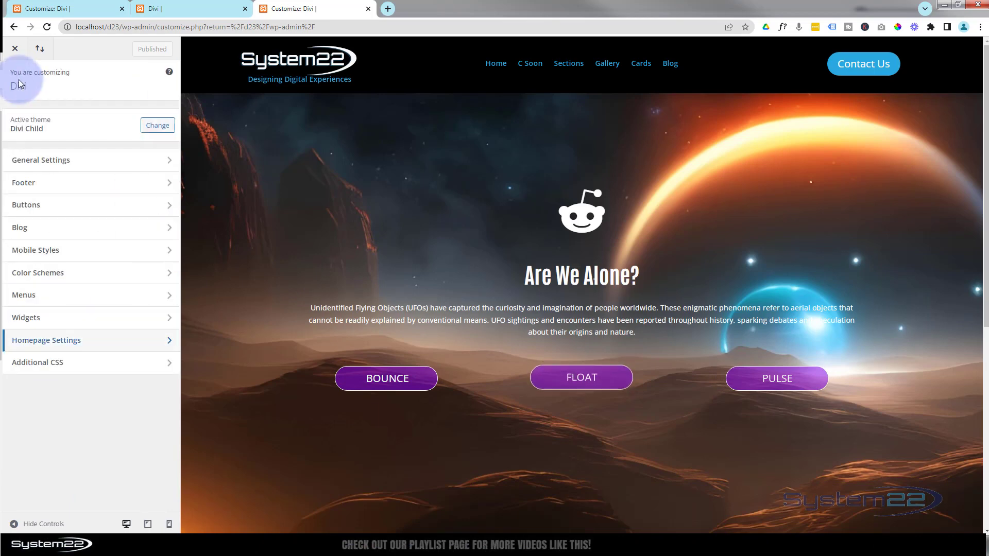
pyautogui.click(16, 52)
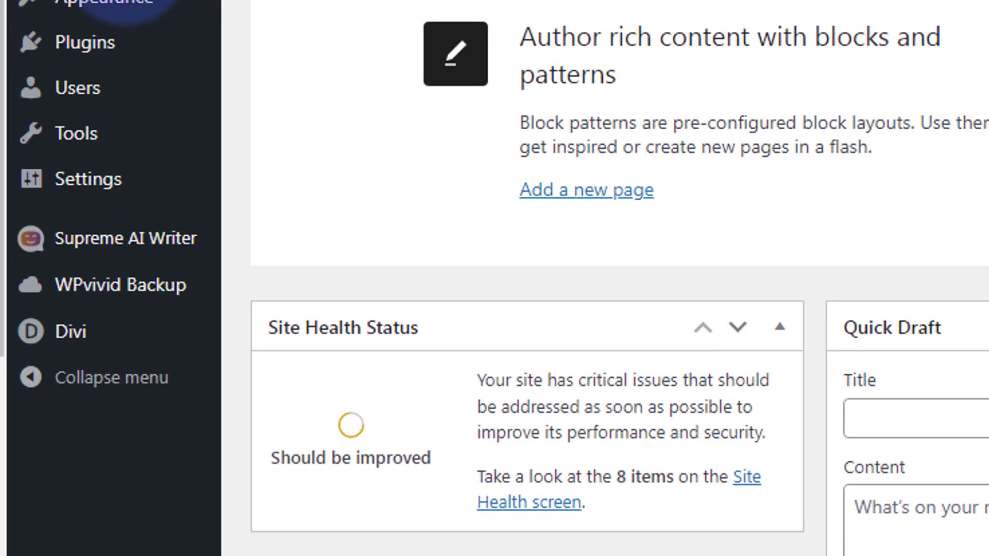
# Open Divi Theme Options and scroll down to the Custom CSS box with the float code
pyautogui.moveTo(110, 350)
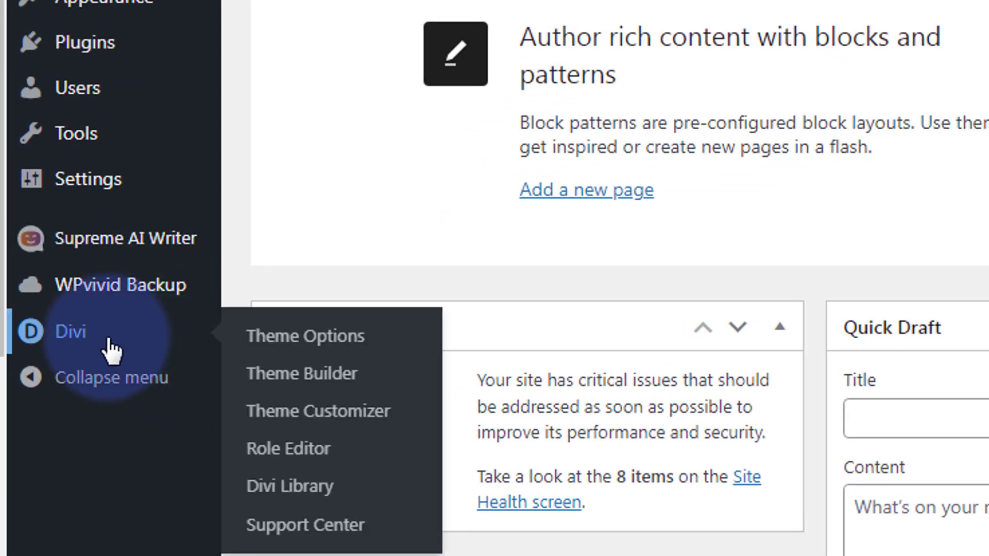
pyautogui.click(269, 338)
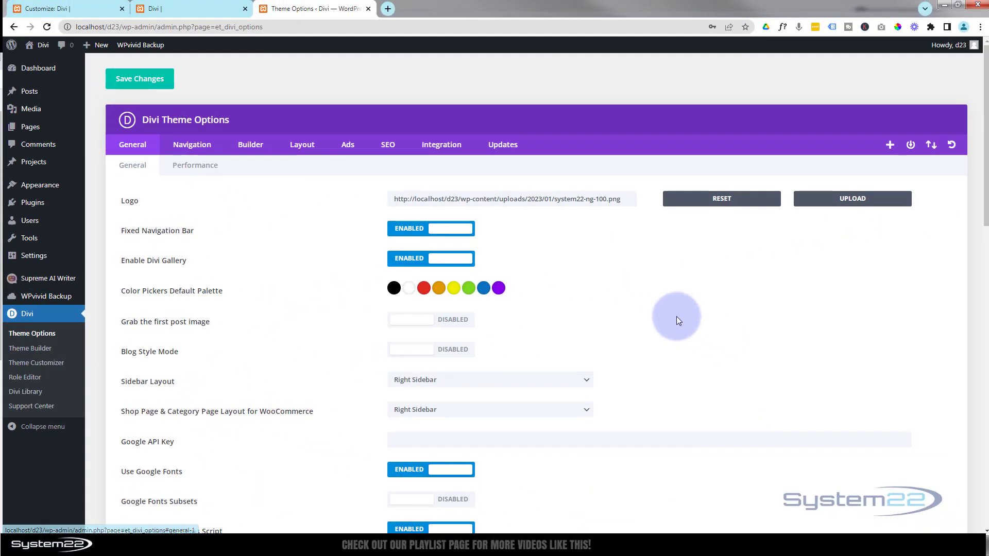
pyautogui.scroll(-12, 726, 309)
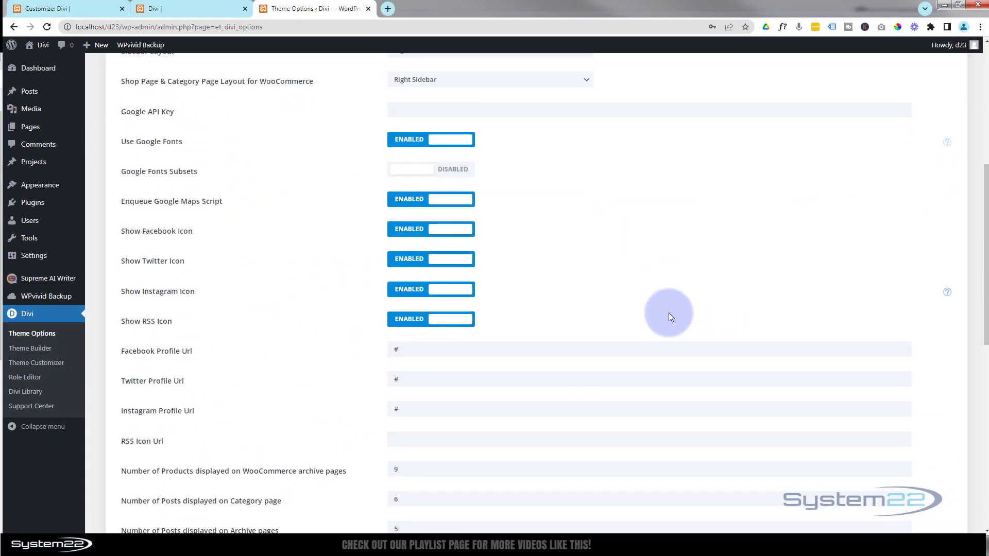
pyautogui.scroll(-5, 668, 312)
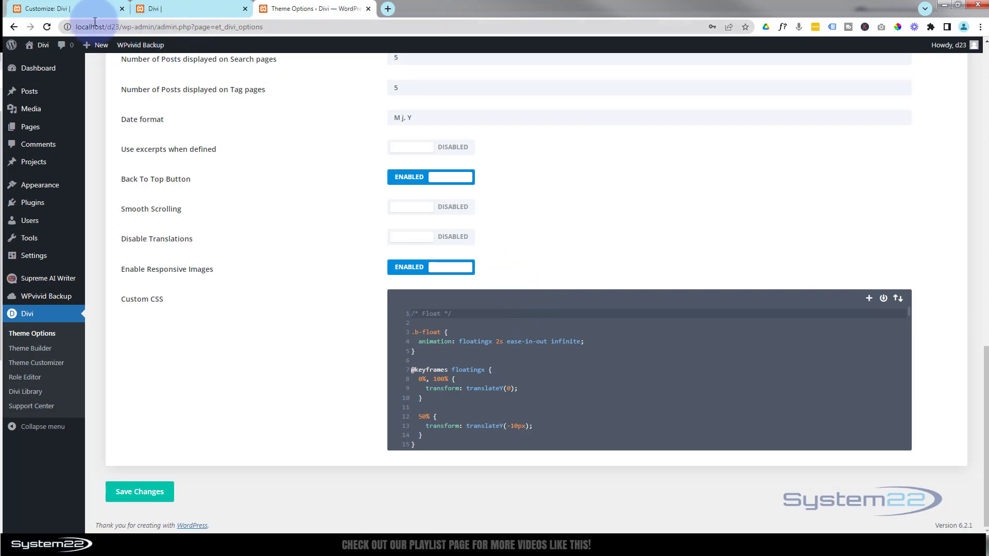
# Back in Additional CSS, select the .b-float class name in the float rules
pyautogui.click(67, 8)
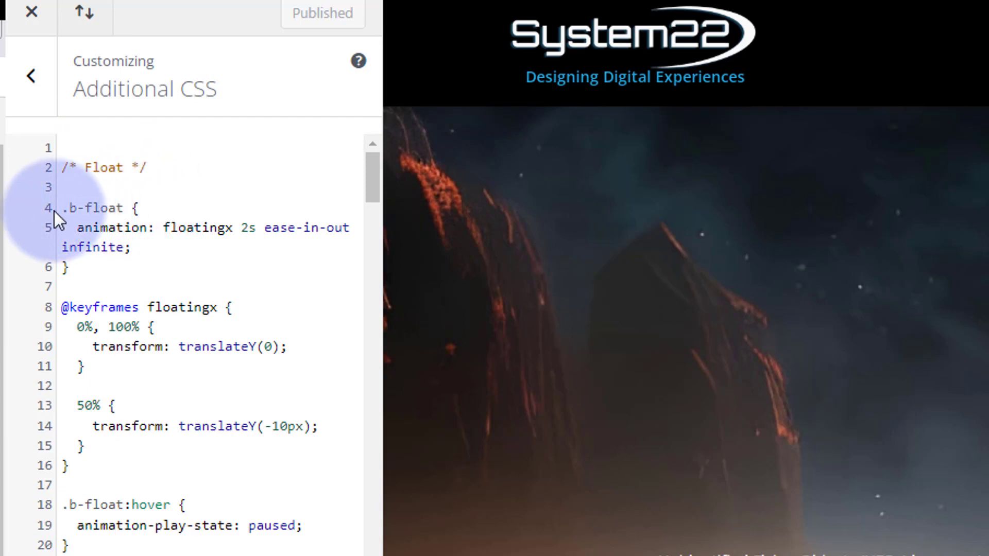
pyautogui.click(71, 208)
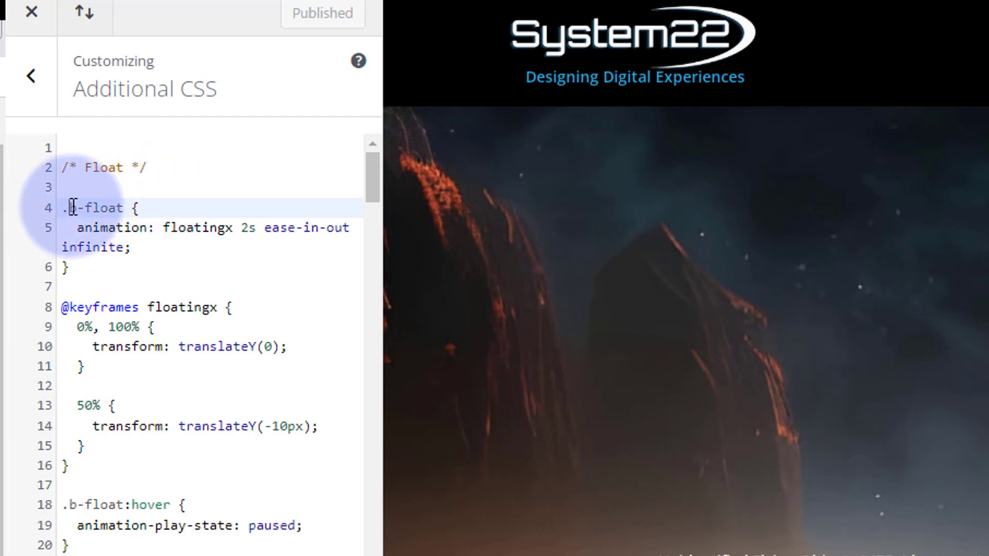
pyautogui.moveTo(72, 208); pyautogui.dragTo(129, 207)
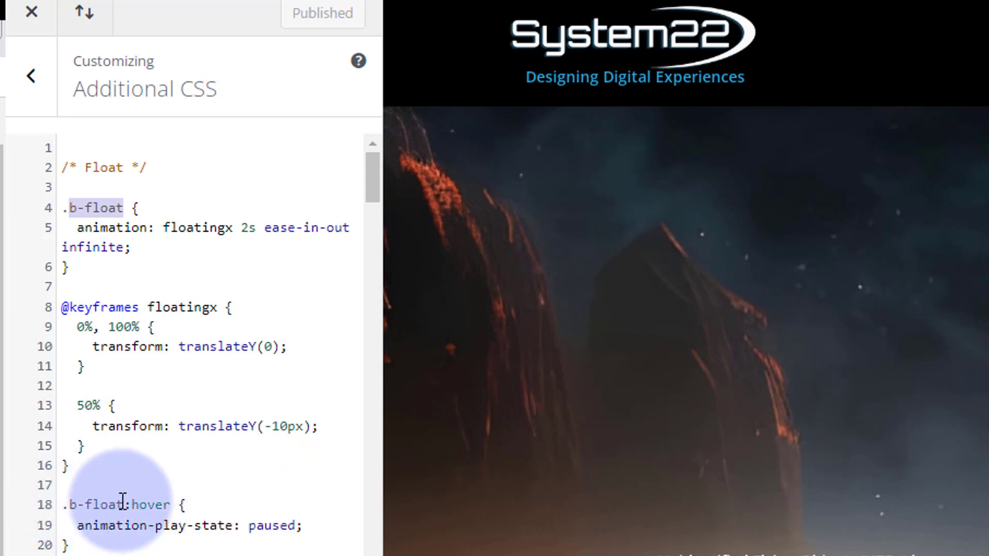
pyautogui.moveTo(67, 503); pyautogui.dragTo(128, 503)
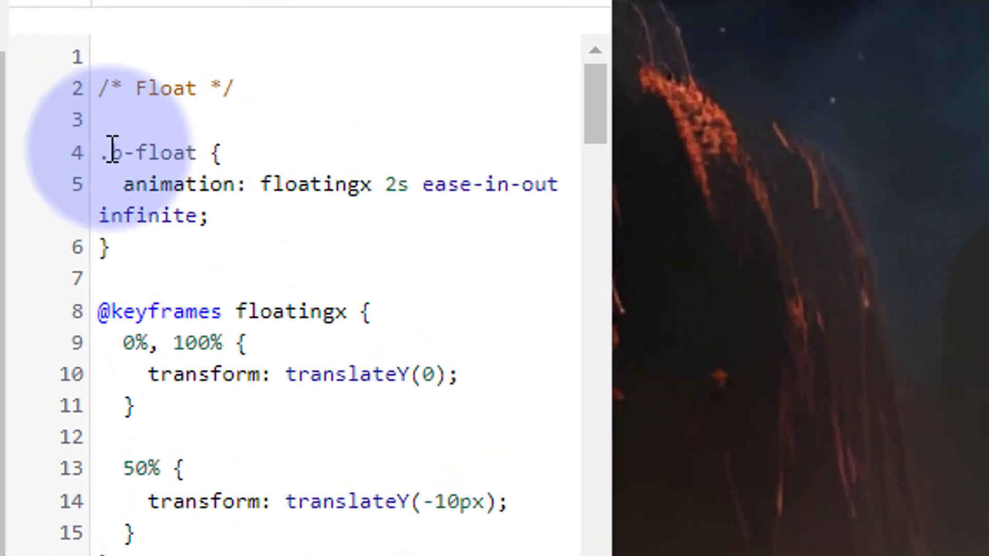
pyautogui.click(113, 150)
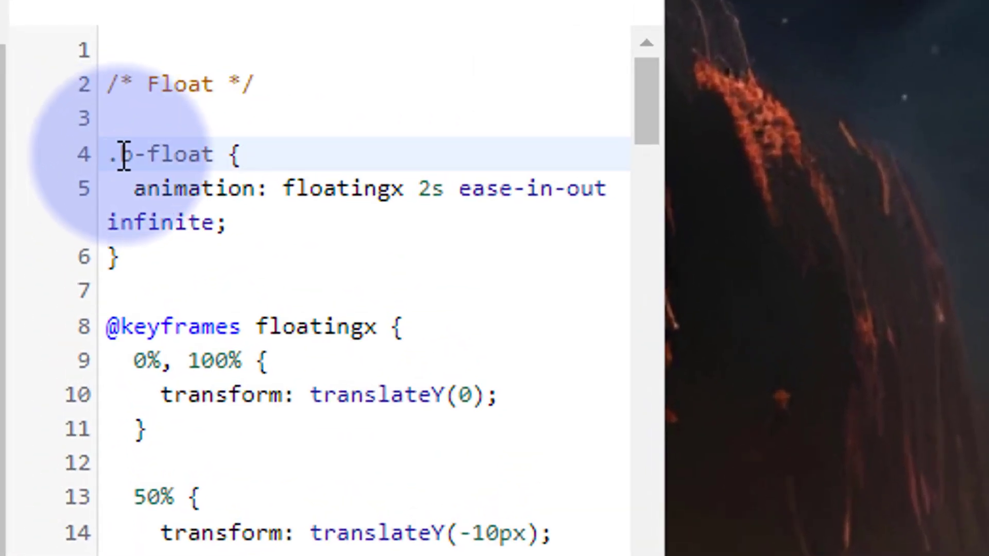
pyautogui.moveTo(125, 155); pyautogui.dragTo(216, 155)
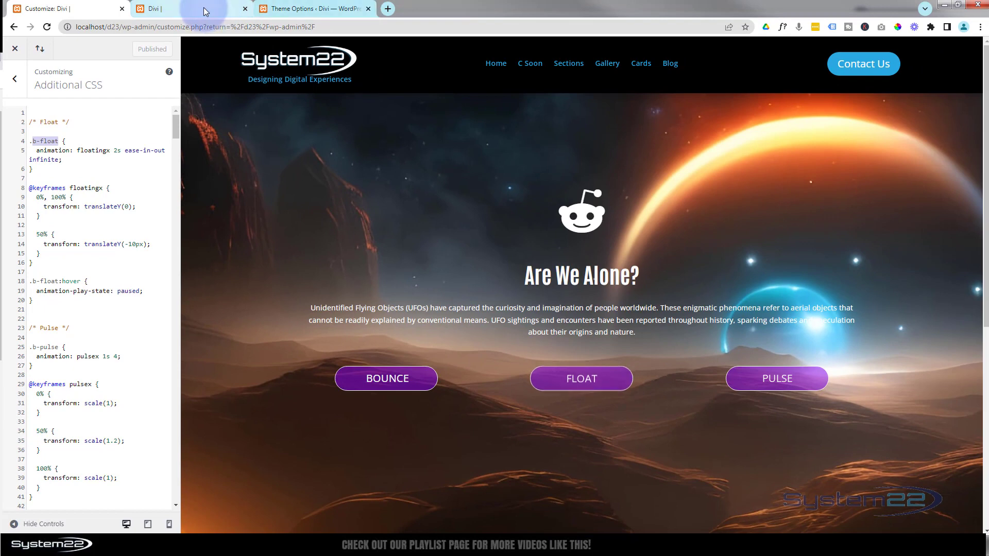
# Replace the BOUNCE button's CSS class b-bounce with b-float and save it
pyautogui.click(204, 10)
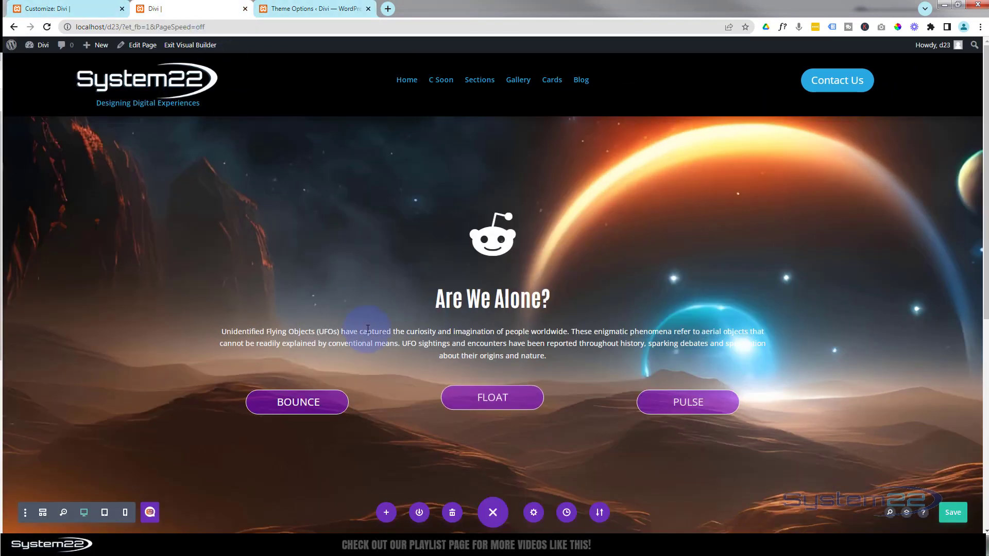
pyautogui.moveTo(368, 329)
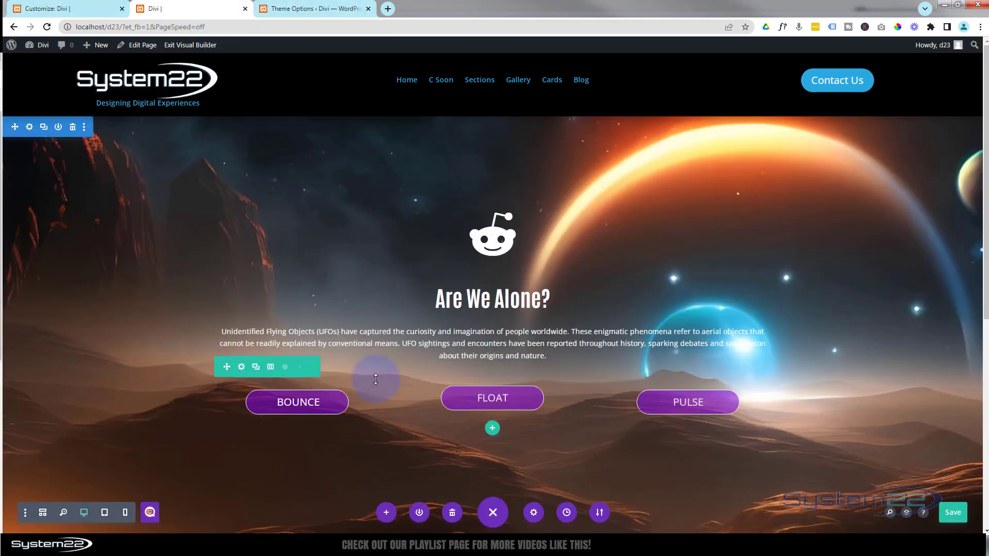
pyautogui.moveTo(357, 401)
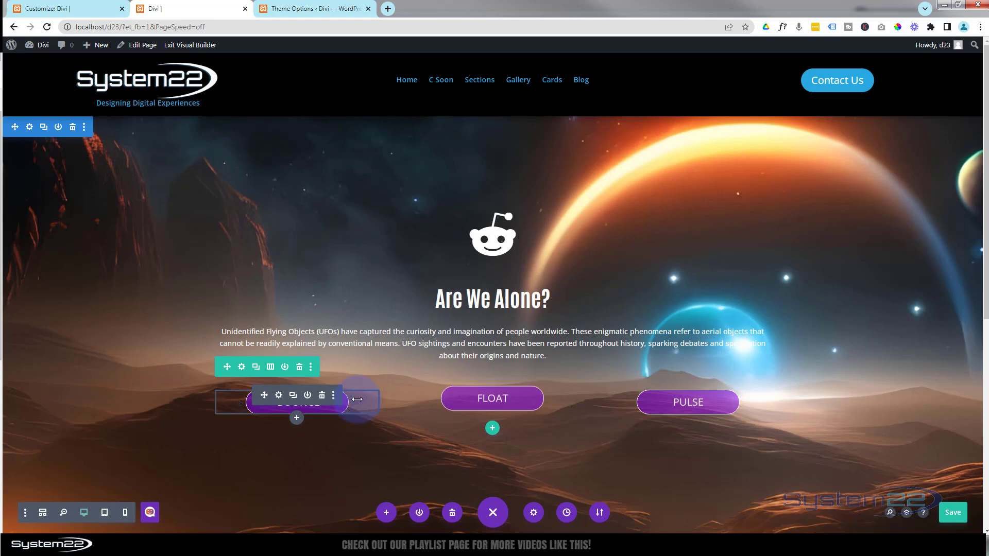
pyautogui.click(279, 396)
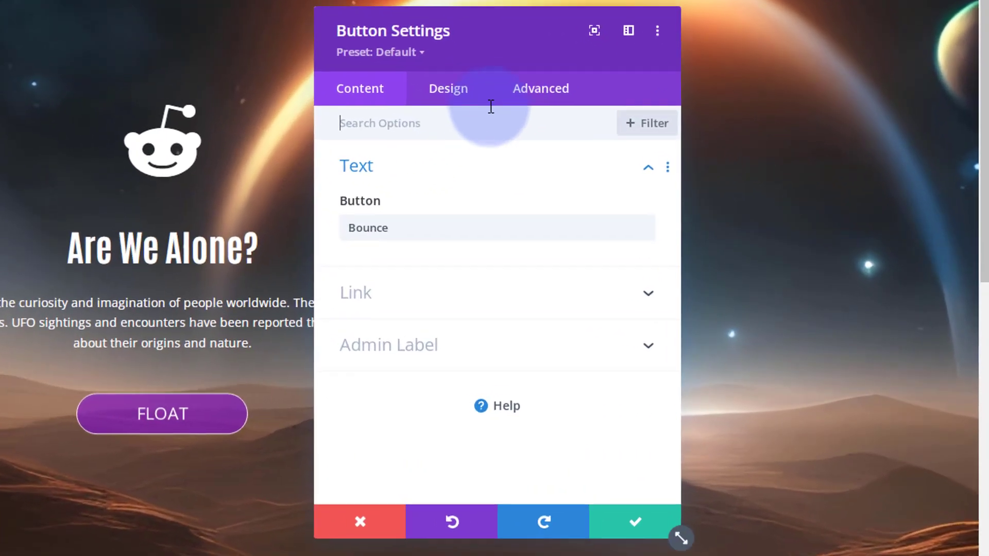
pyautogui.click(524, 91)
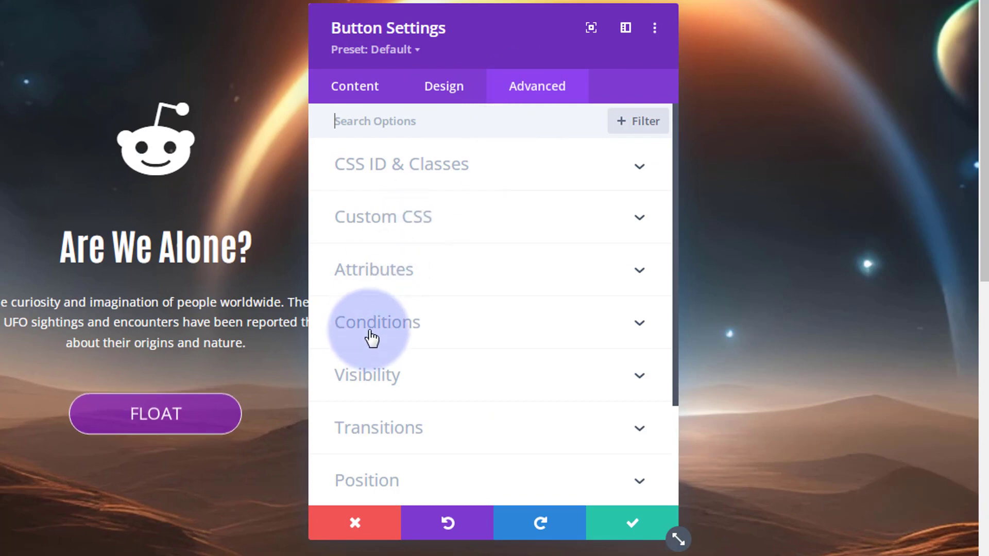
pyautogui.click(476, 169)
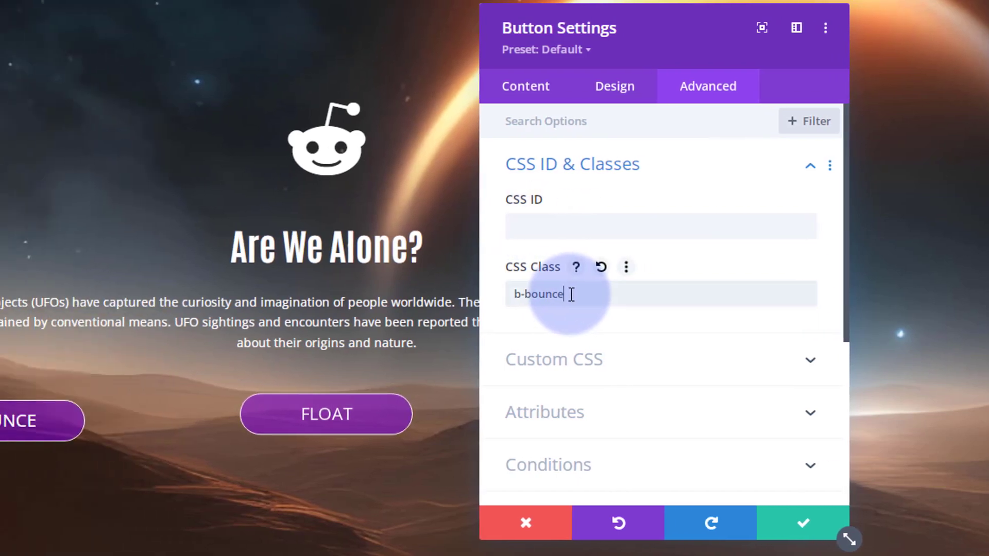
pyautogui.moveTo(393, 292); pyautogui.dragTo(334, 297)
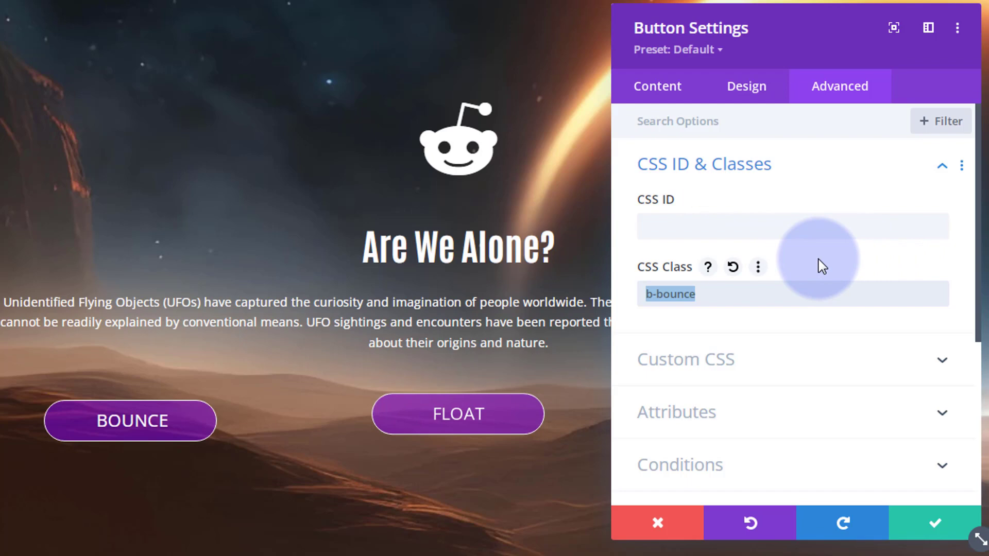
pyautogui.write('b-float')
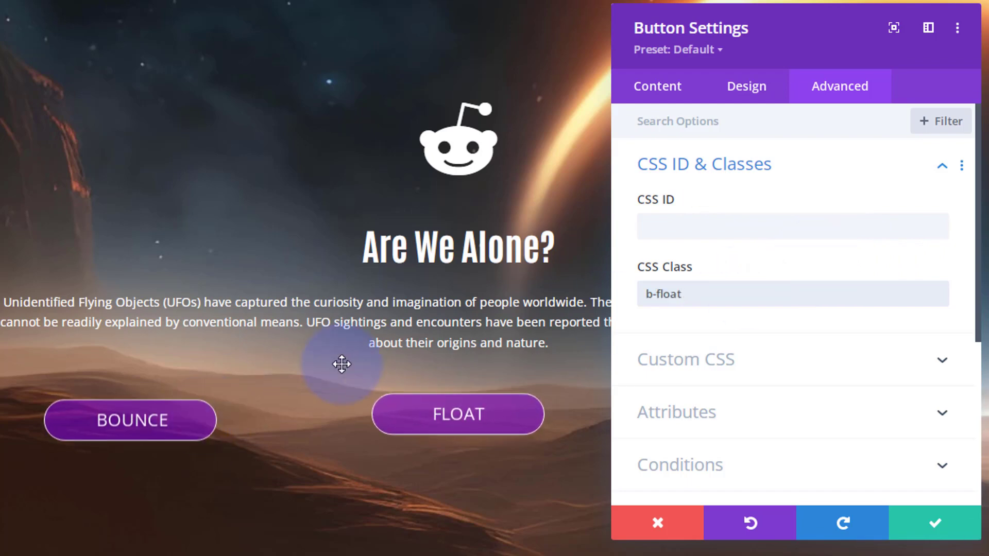
pyautogui.click(930, 528)
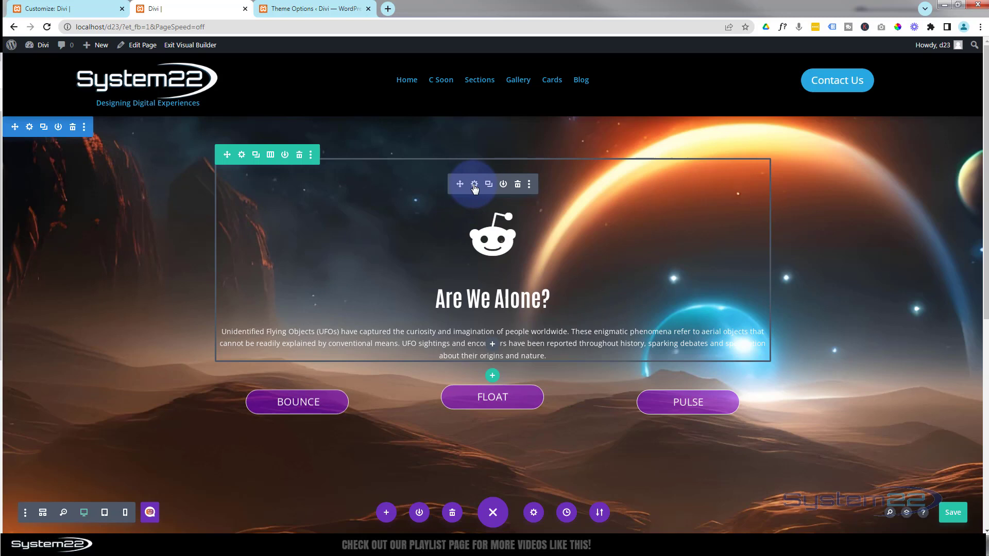
# Enter b-float as the 'Are We Alone?' blurb's CSS class, clear it again, and save
pyautogui.click(474, 186)
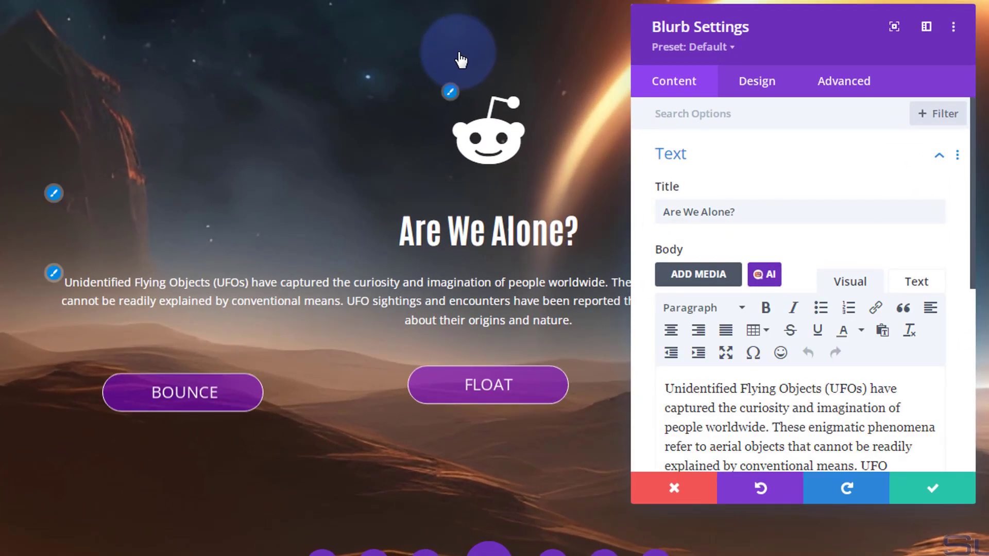
pyautogui.click(847, 83)
pyautogui.click(767, 154)
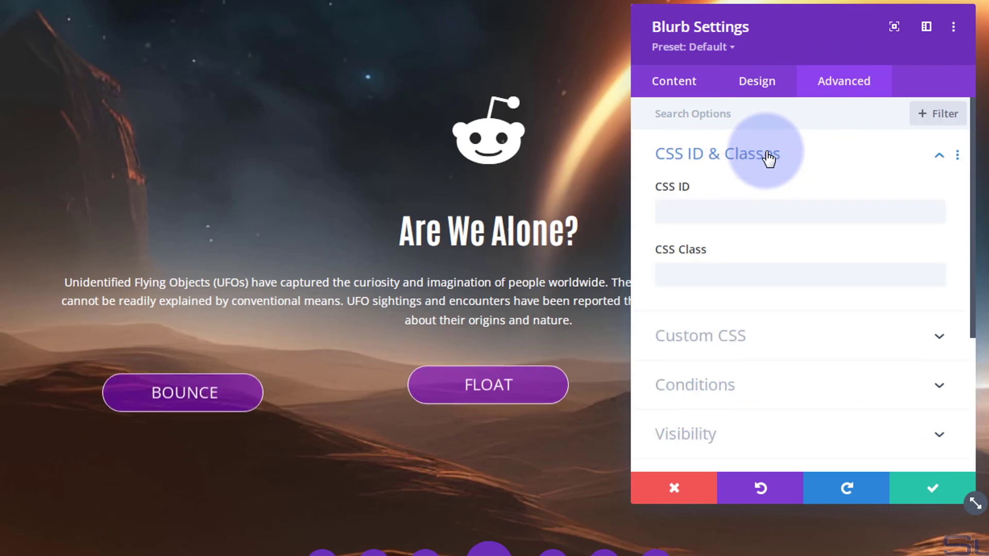
pyautogui.click(685, 273)
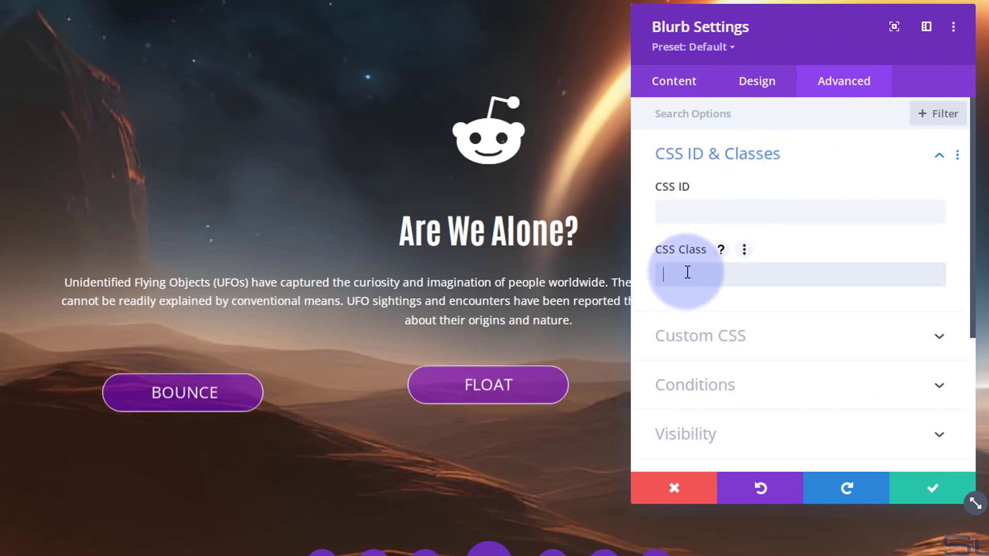
pyautogui.write('b-float')
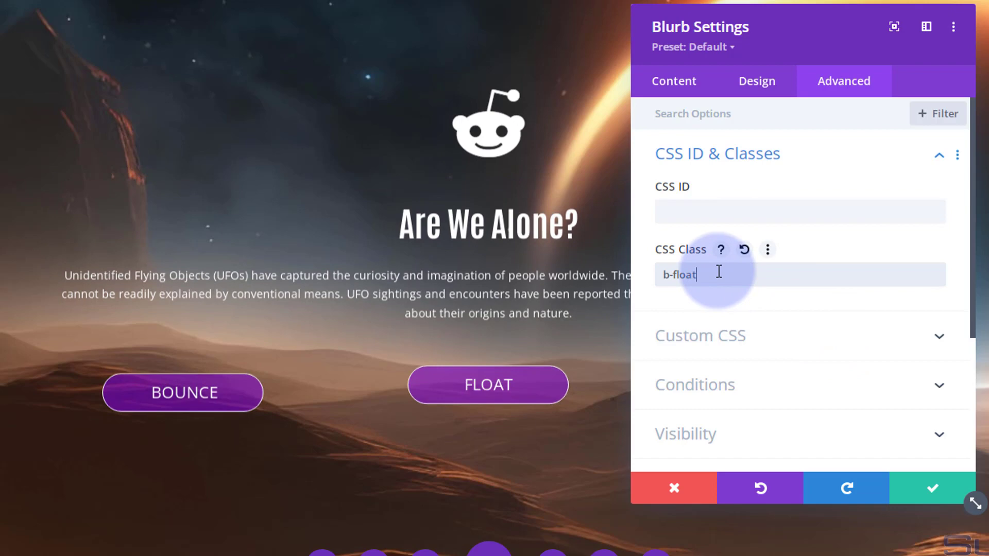
pyautogui.tripleClick(721, 273)
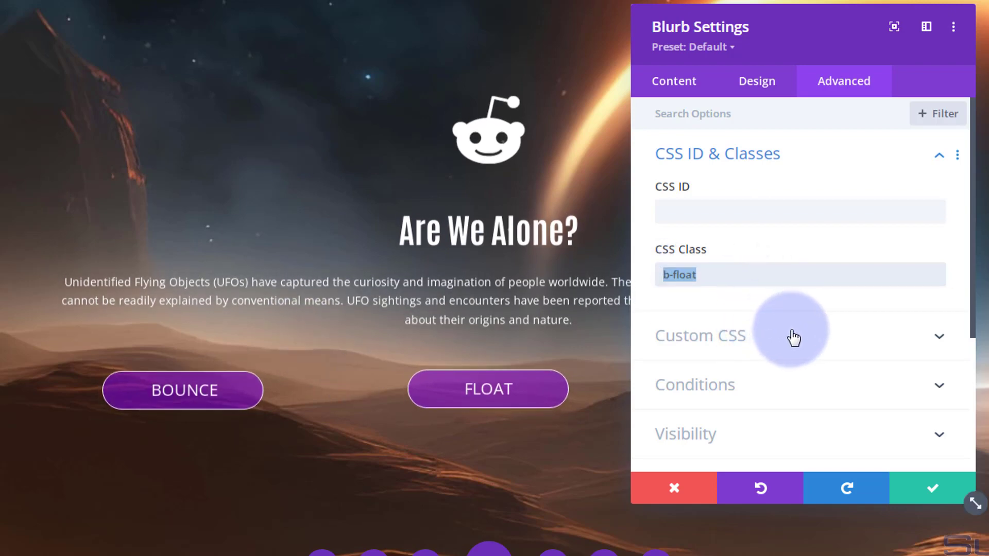
pyautogui.press('BackSpace')
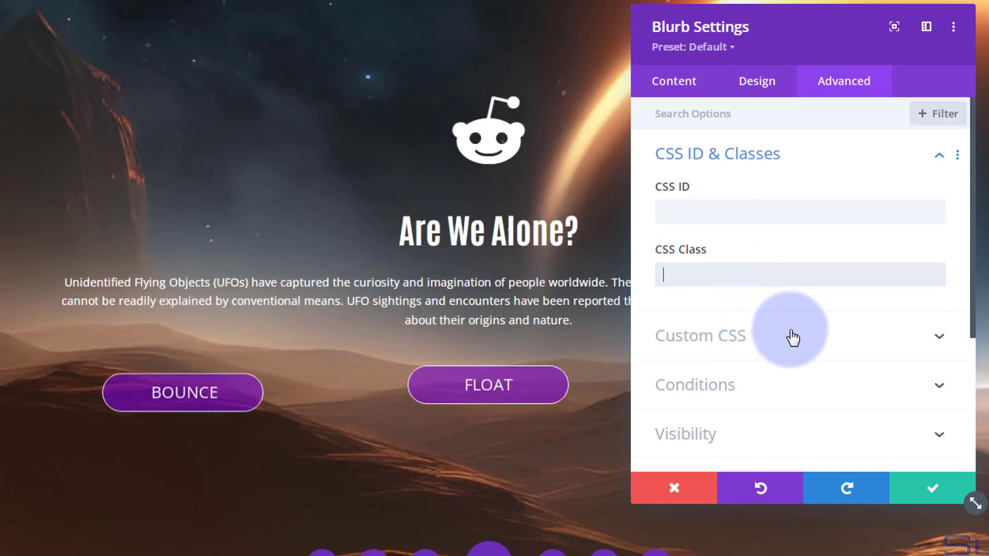
pyautogui.click(924, 488)
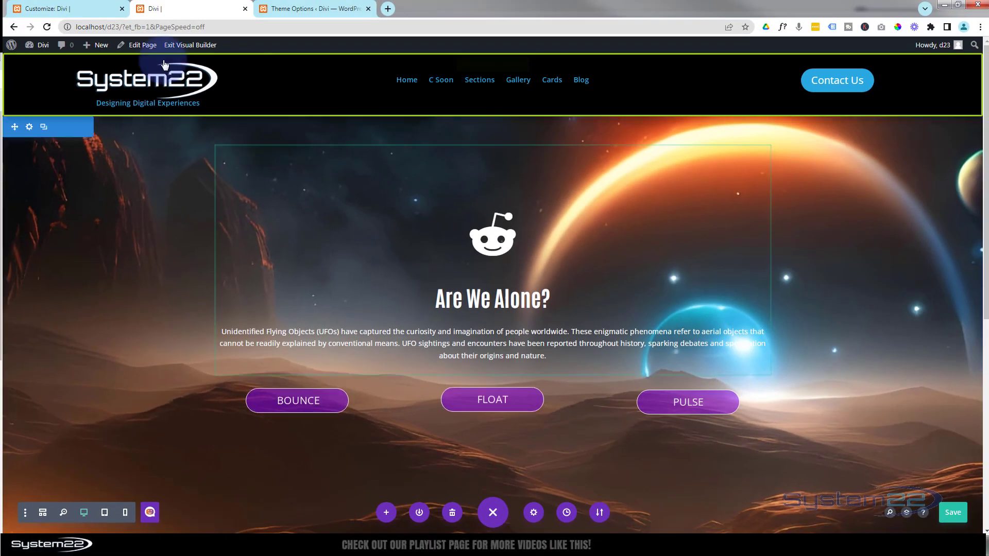
# Replay the PULSE button animation in the Customizer preview and reload it
pyautogui.click(74, 5)
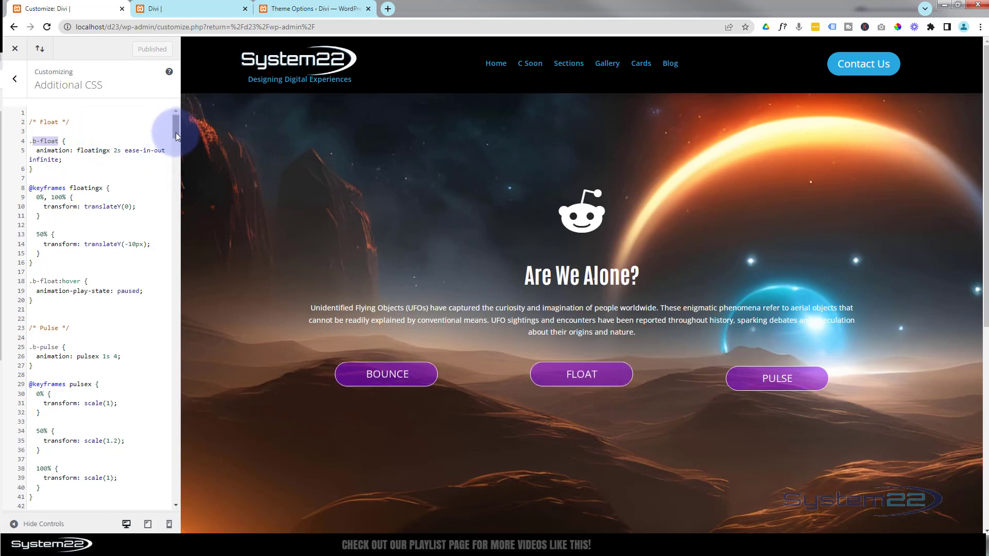
pyautogui.moveTo(176, 135); pyautogui.dragTo(176, 148)
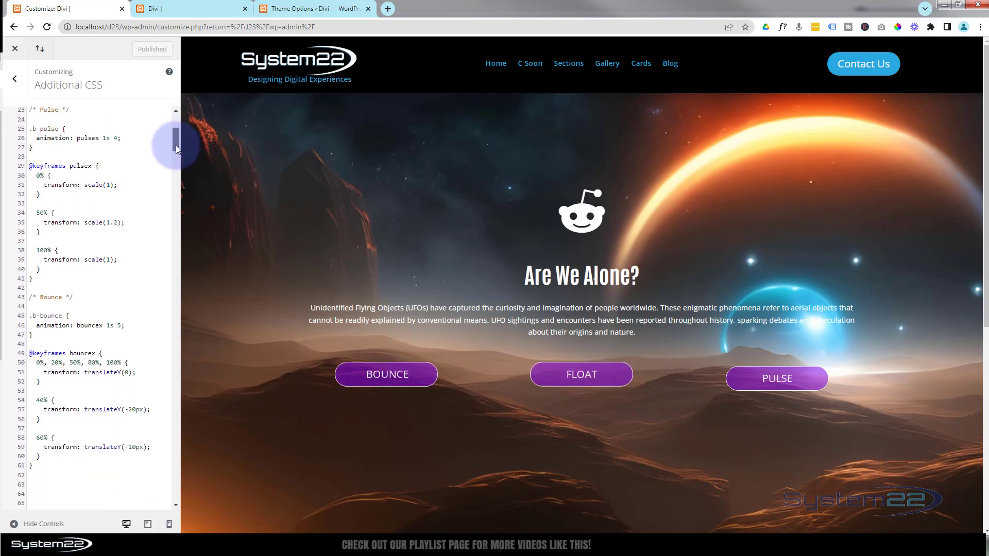
pyautogui.click(756, 386)
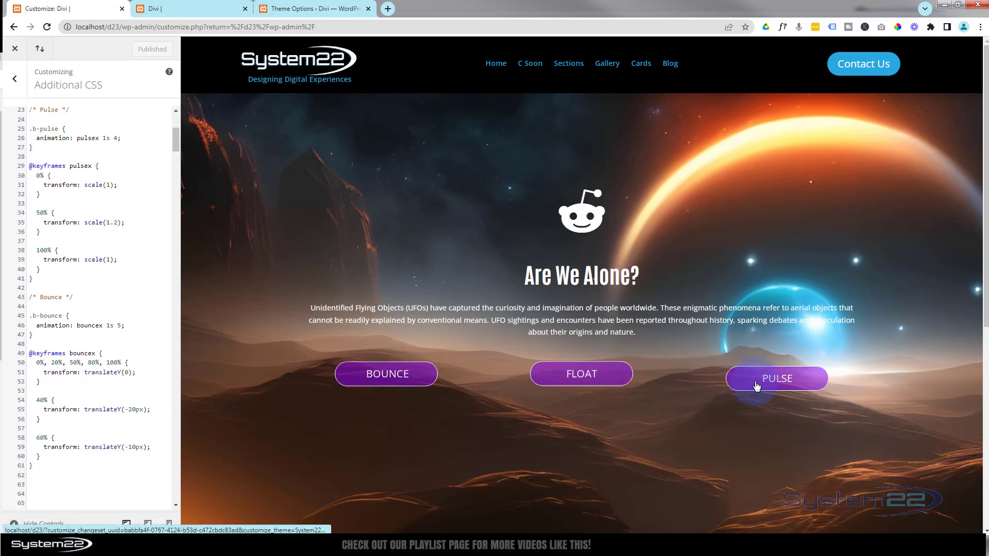
pyautogui.click(299, 64)
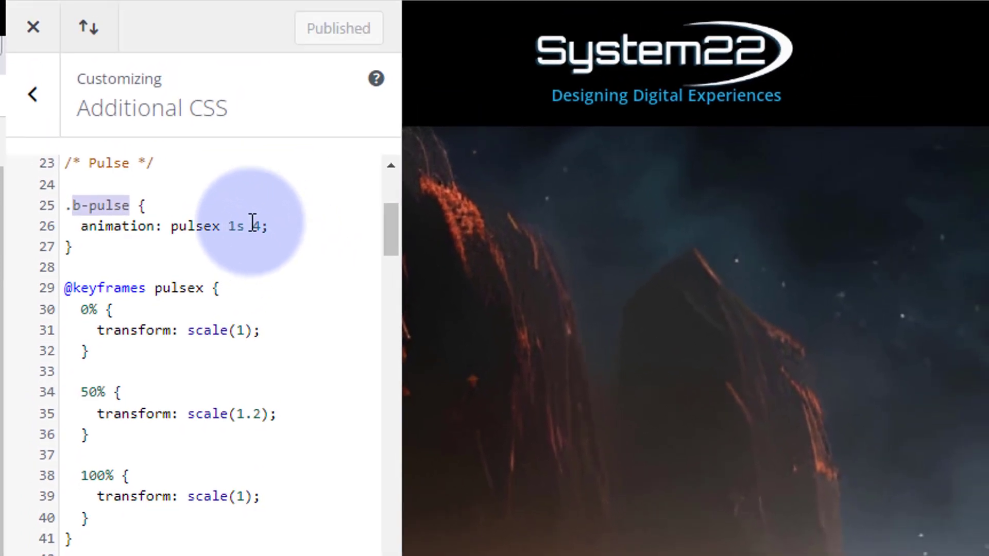
# Change the .b-pulse iteration count from 4 to 8, publish, then start typing infinite
pyautogui.moveTo(252, 225); pyautogui.dragTo(260, 225)
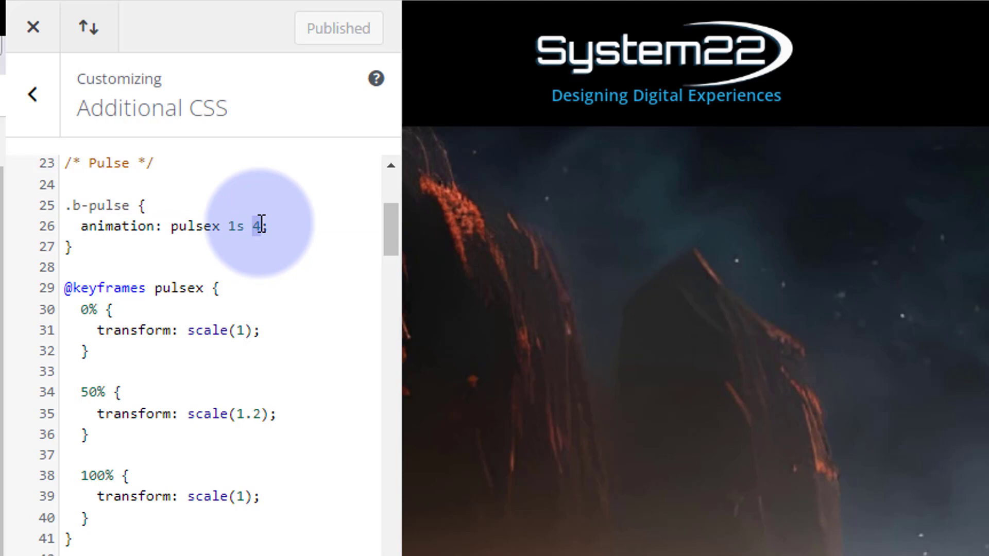
pyautogui.write('8')
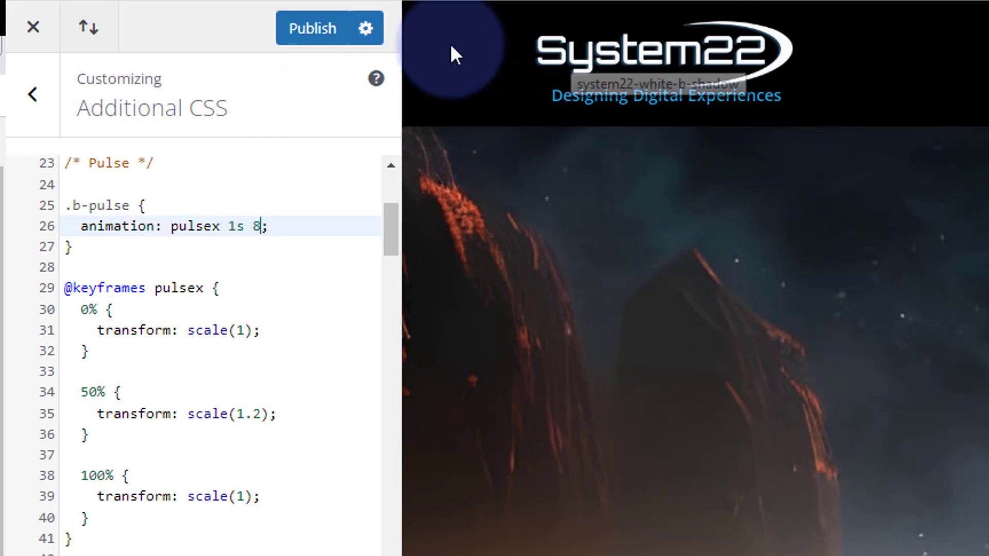
pyautogui.click(304, 37)
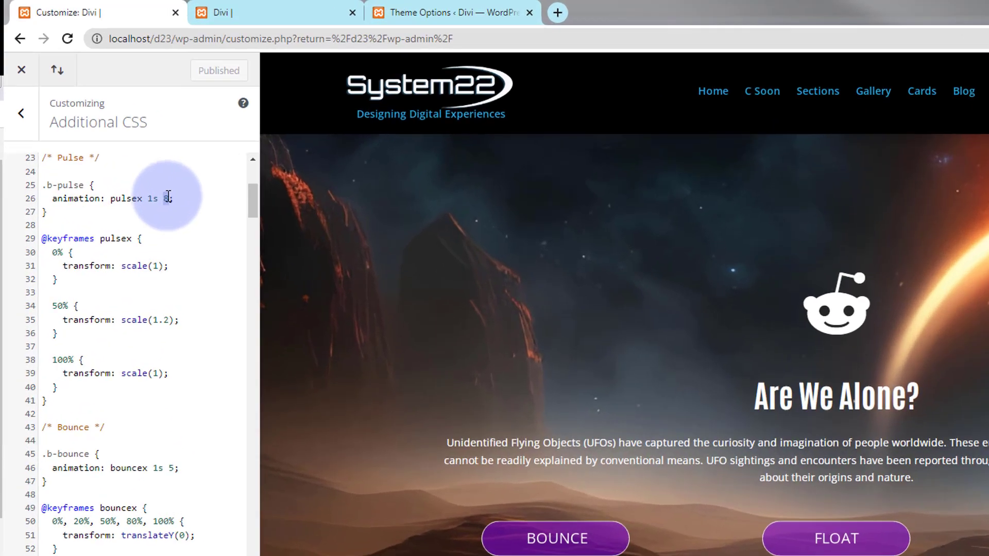
pyautogui.write('infin')
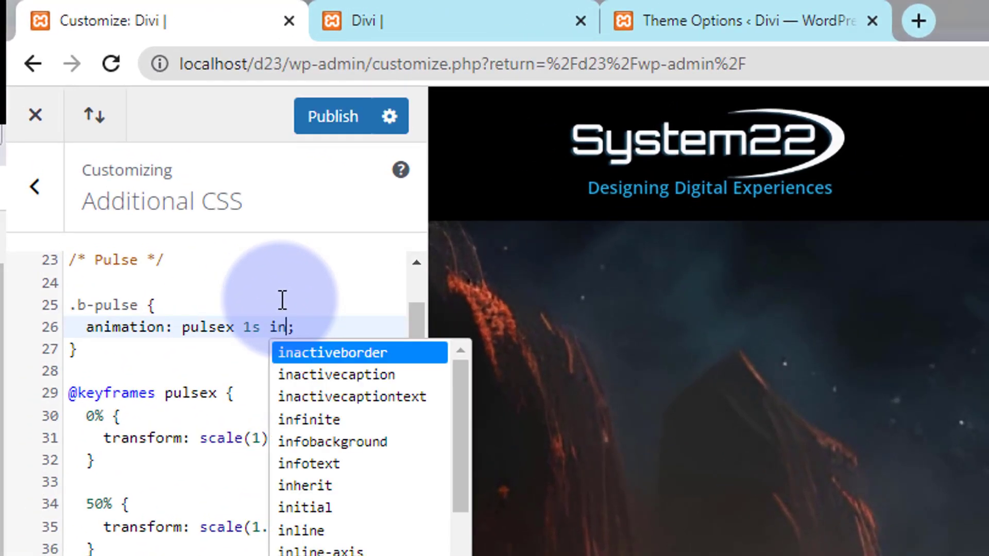
pyautogui.write('ite')
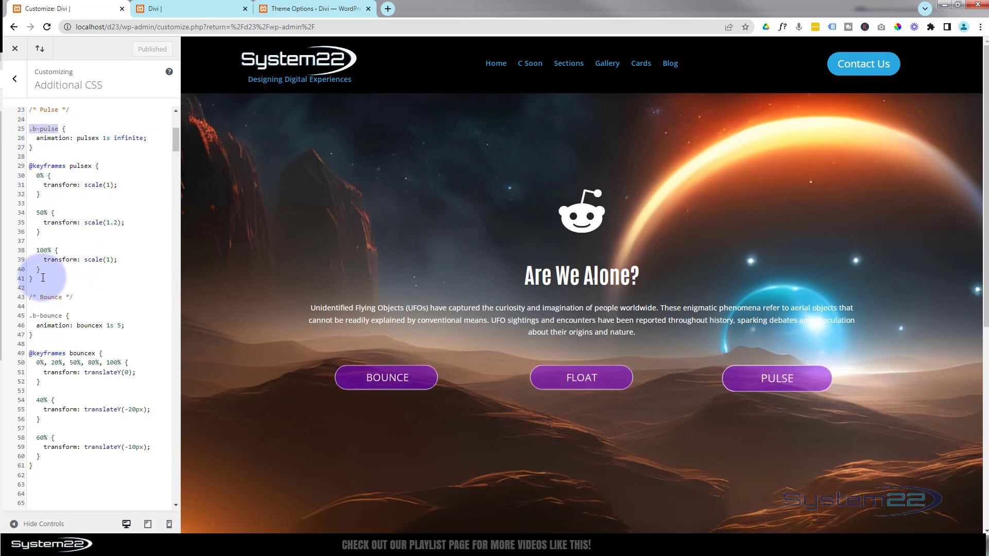
# Add '.b-pulse:hover { animation:none; }' below the pulsex keyframes and publish
pyautogui.press('Return')
pyautogui.press('Return')
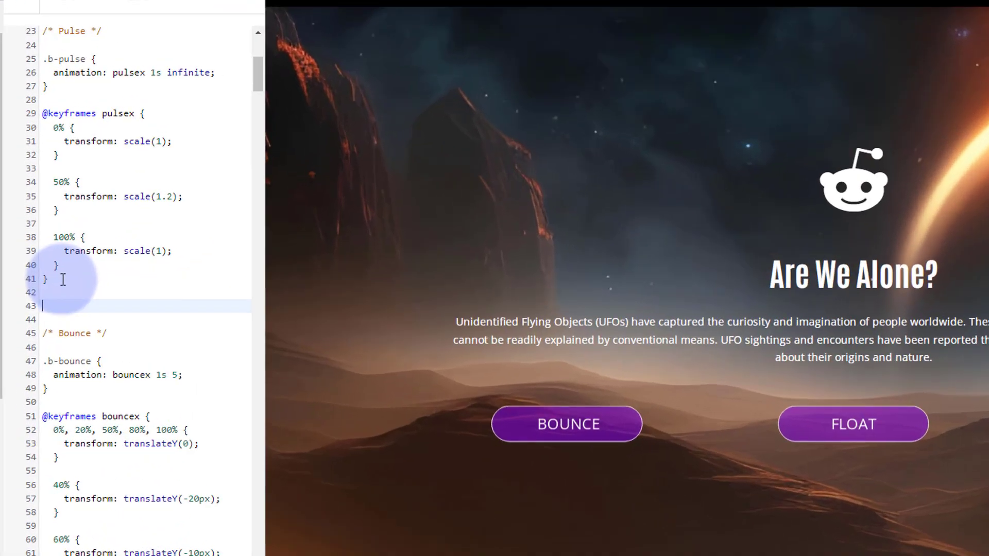
pyautogui.write('.b-pulse')
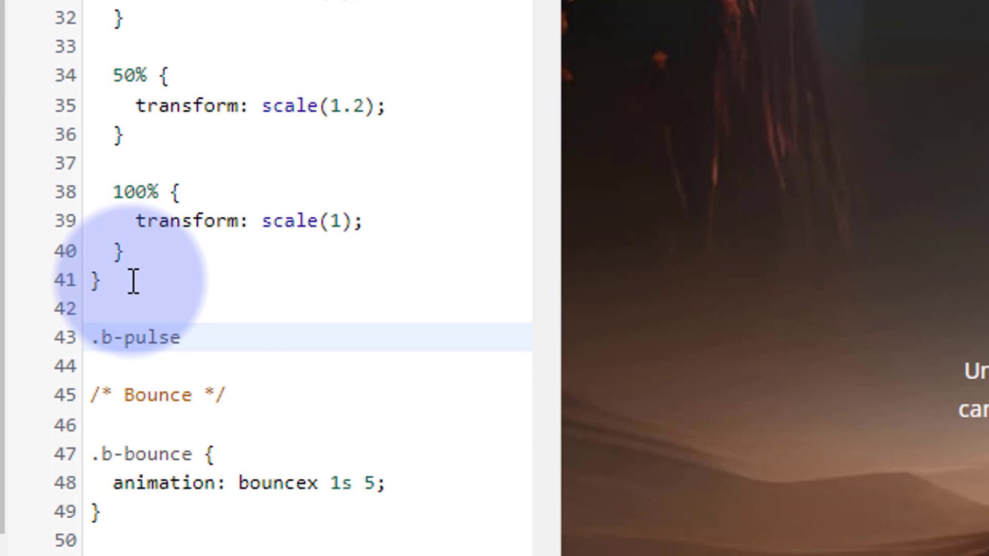
pyautogui.write(':')
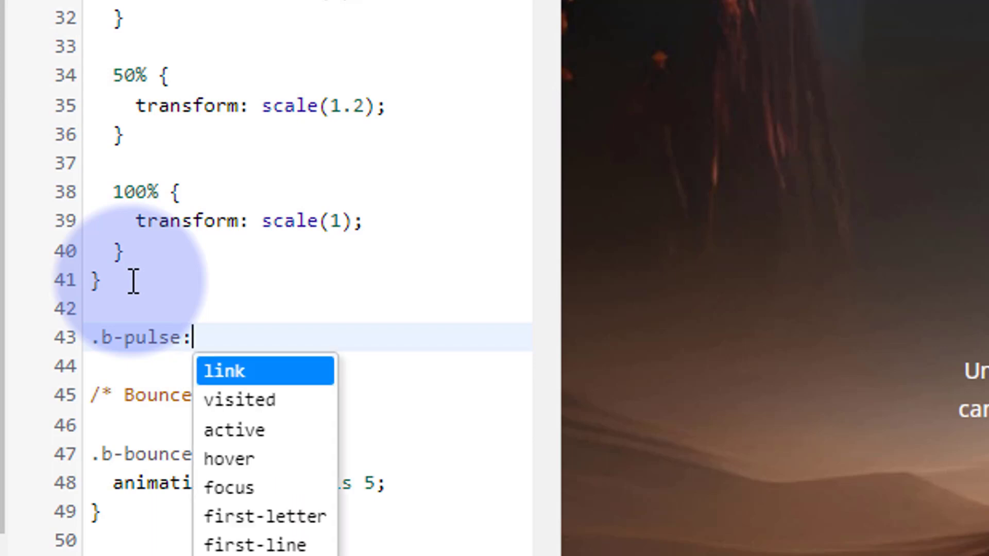
pyautogui.write('h')
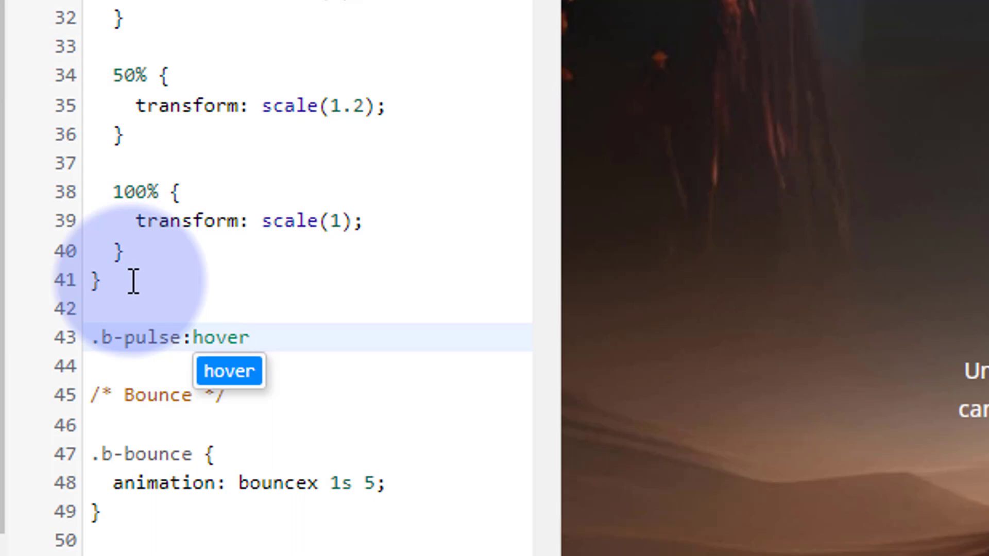
pyautogui.write('over ')
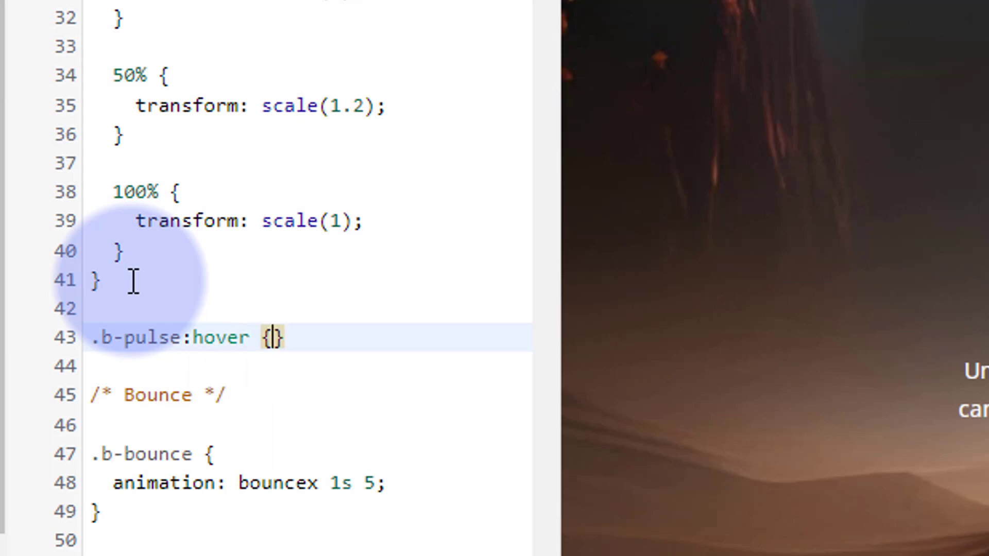
pyautogui.write('{')
pyautogui.press('Return')
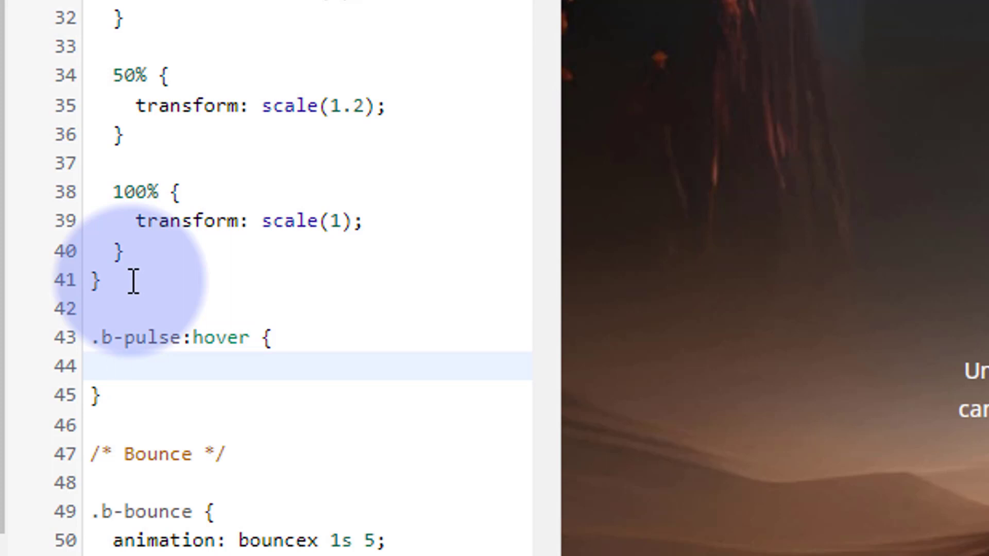
pyautogui.write('animatio')
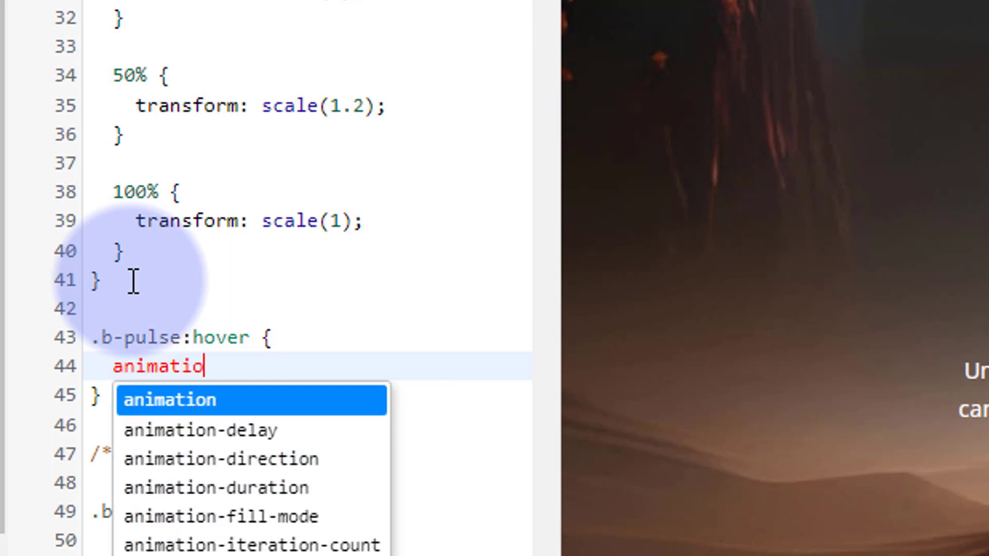
pyautogui.write('n:none')
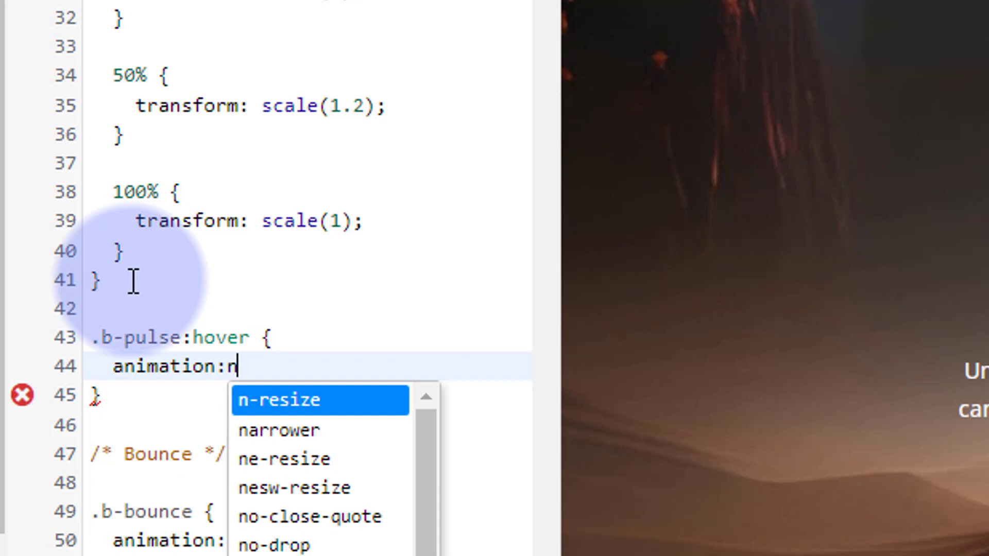
pyautogui.write(';')
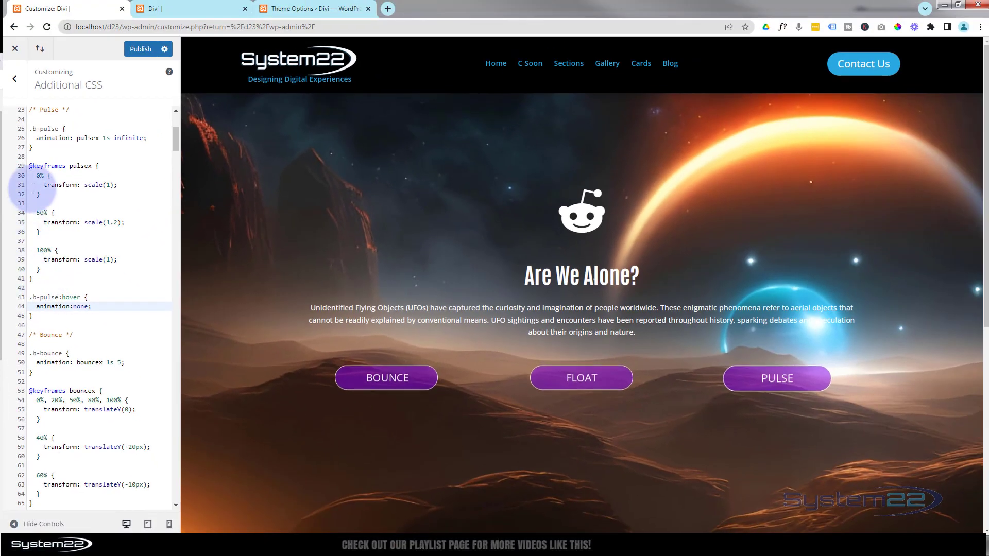
pyautogui.click(143, 49)
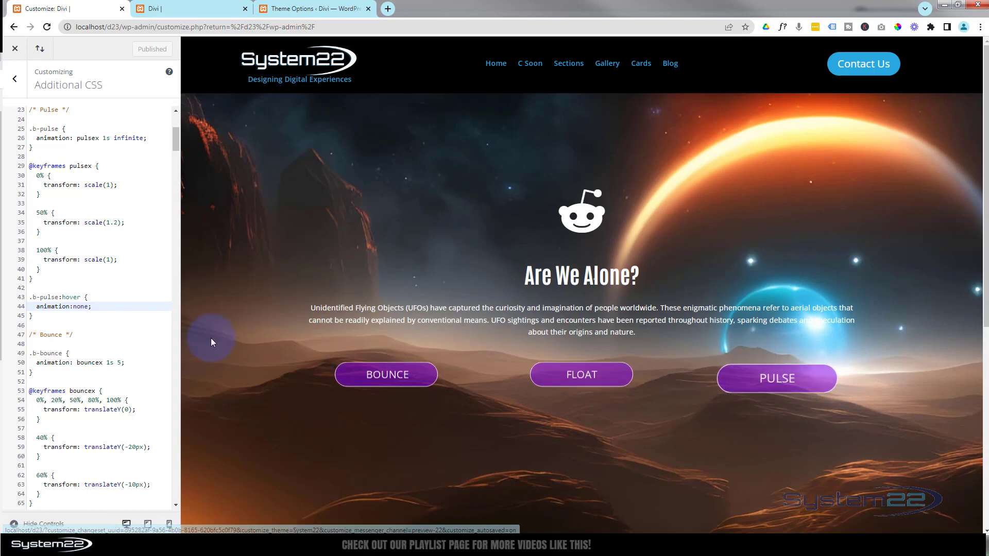
# Delete the .b-pulse:hover rule, revert the pulse count to 4, and publish the Additional CSS
pyautogui.moveTo(72, 314); pyautogui.dragTo(27, 298)
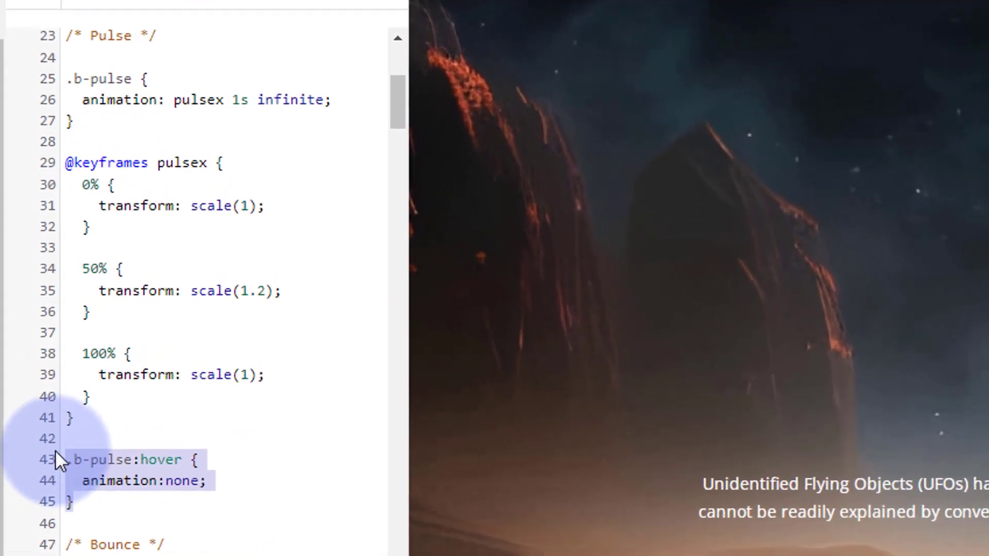
pyautogui.press('BackSpace')
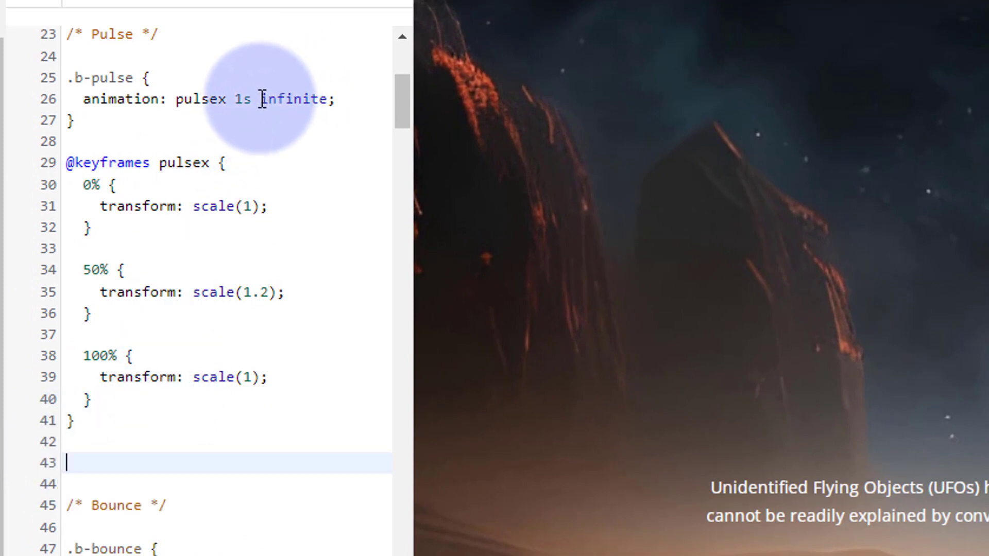
pyautogui.moveTo(262, 99); pyautogui.dragTo(328, 99)
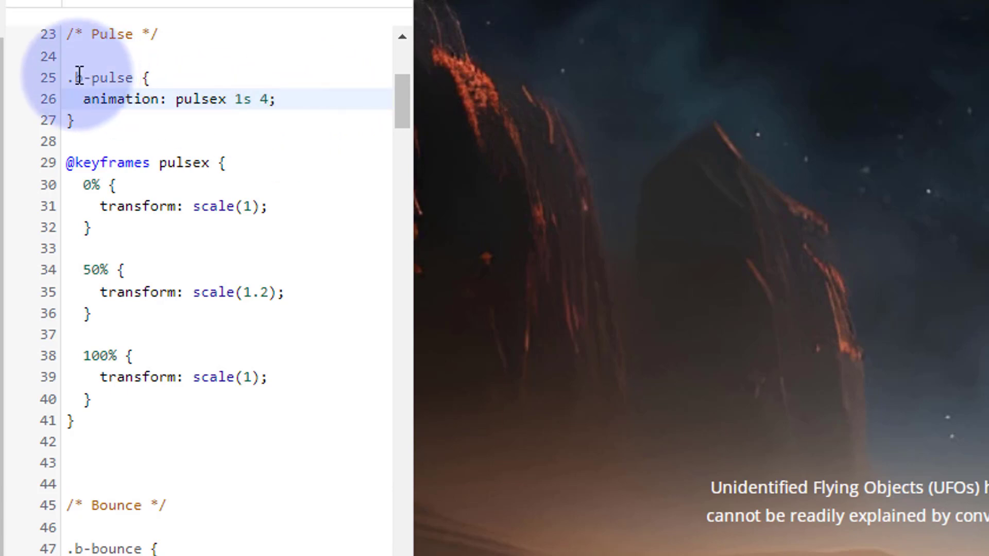
pyautogui.moveTo(76, 78); pyautogui.dragTo(139, 77)
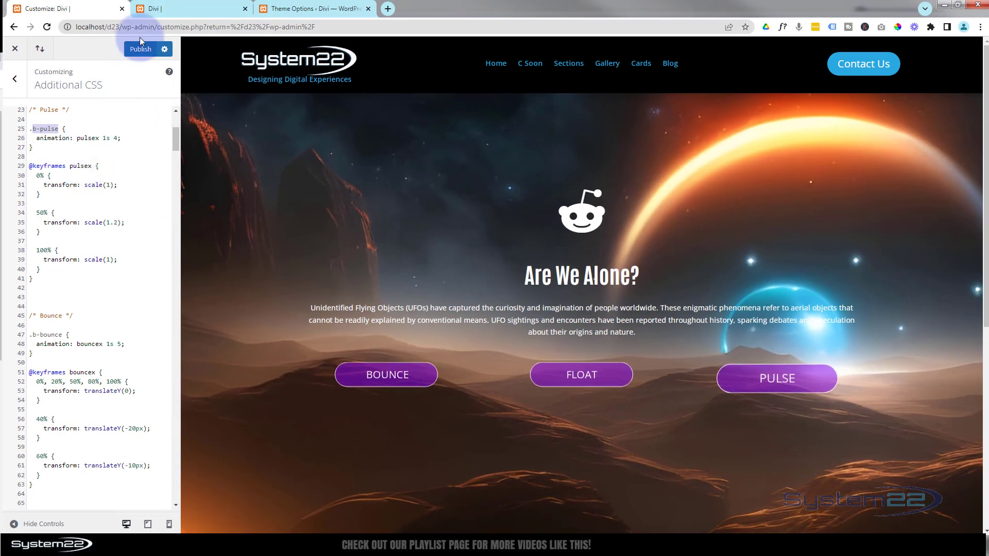
pyautogui.click(140, 48)
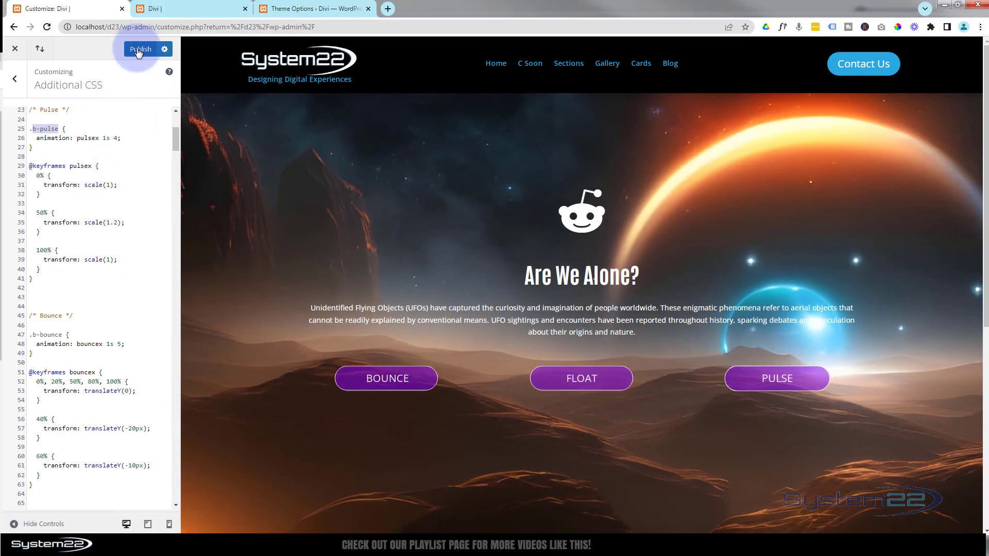
pyautogui.click(195, 9)
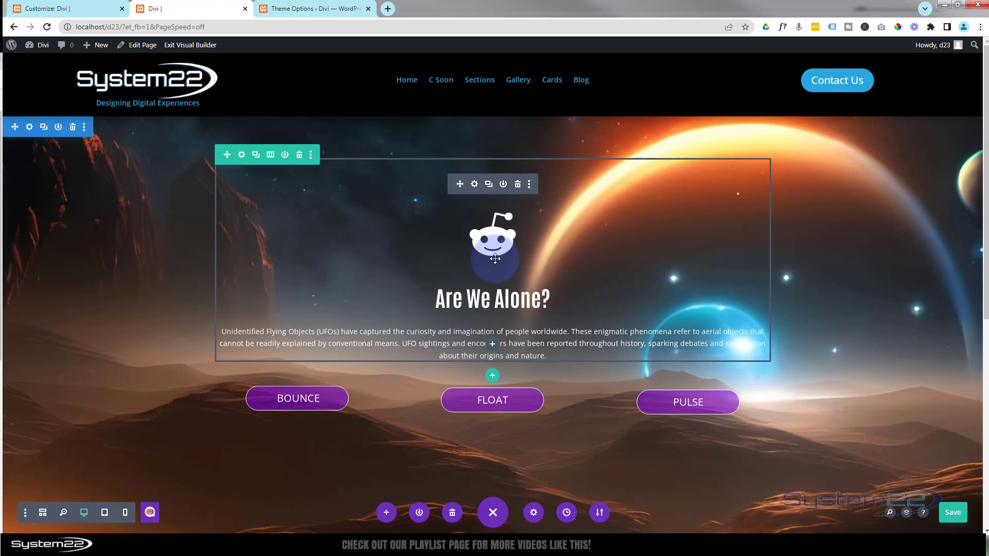
pyautogui.click(475, 185)
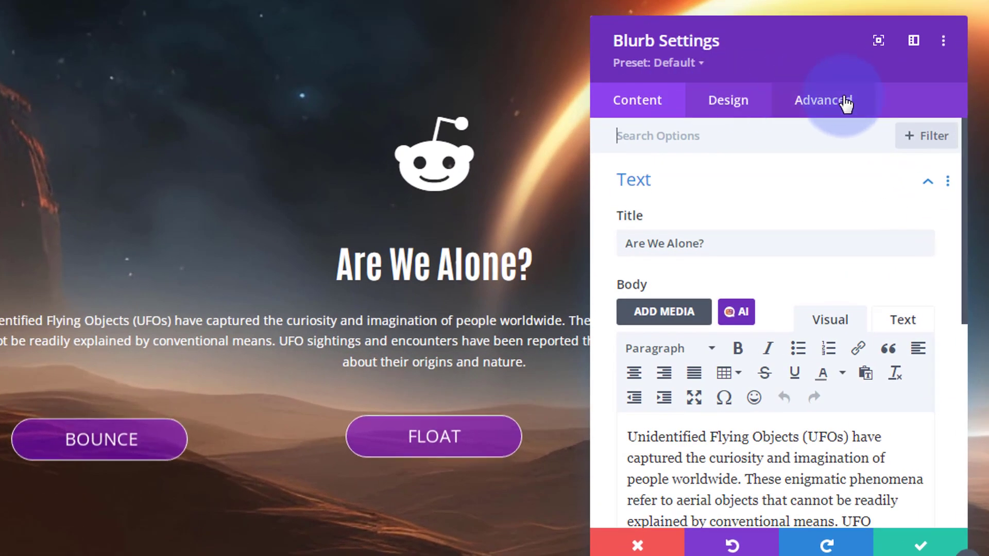
pyautogui.click(844, 101)
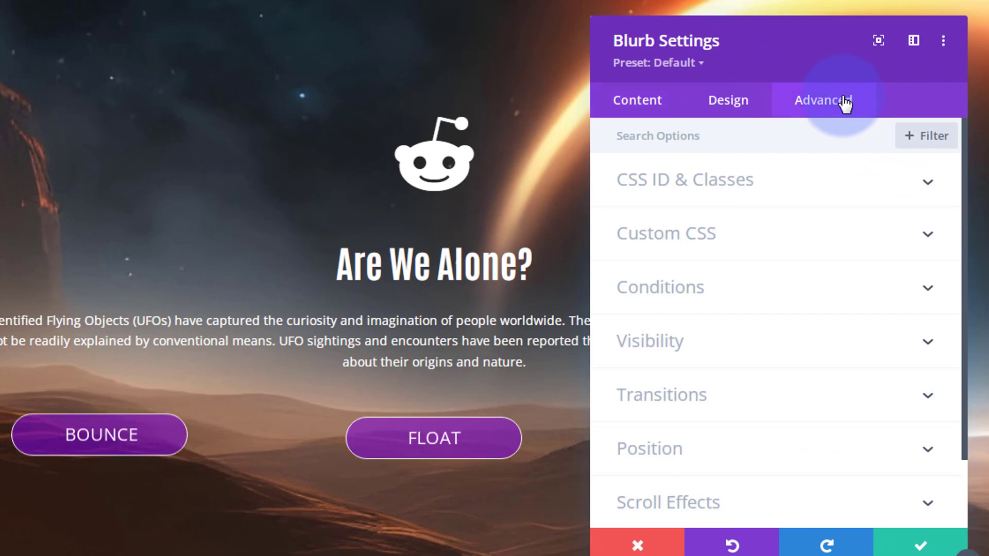
pyautogui.click(802, 197)
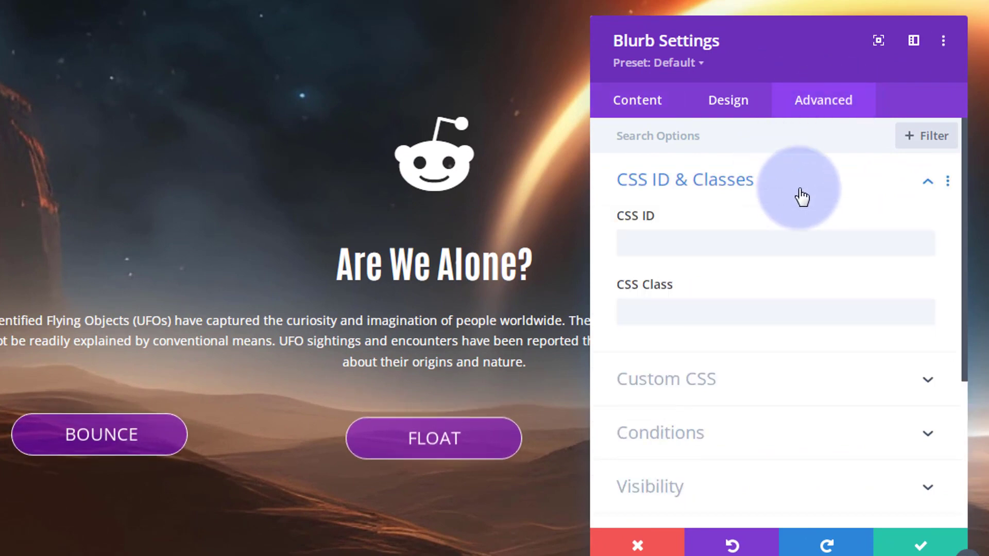
pyautogui.click(640, 313)
pyautogui.write('b-pulse')
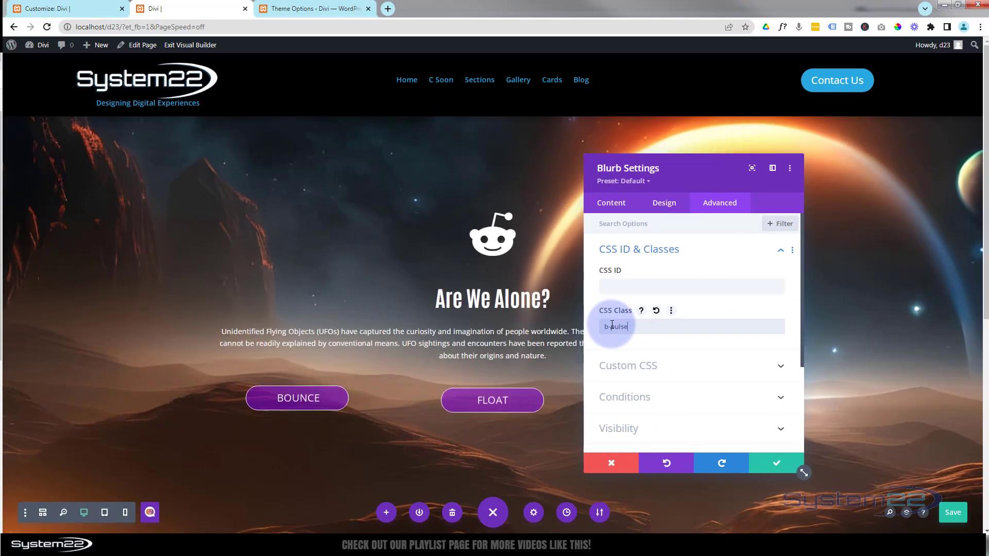
pyautogui.click(645, 331)
pyautogui.moveTo(645, 331); pyautogui.dragTo(592, 333)
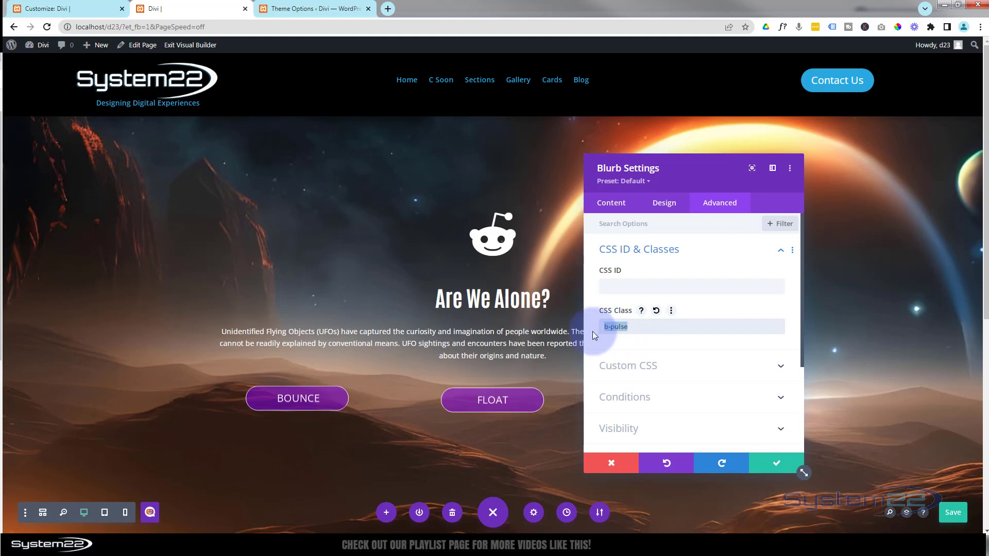
pyautogui.press('BackSpace')
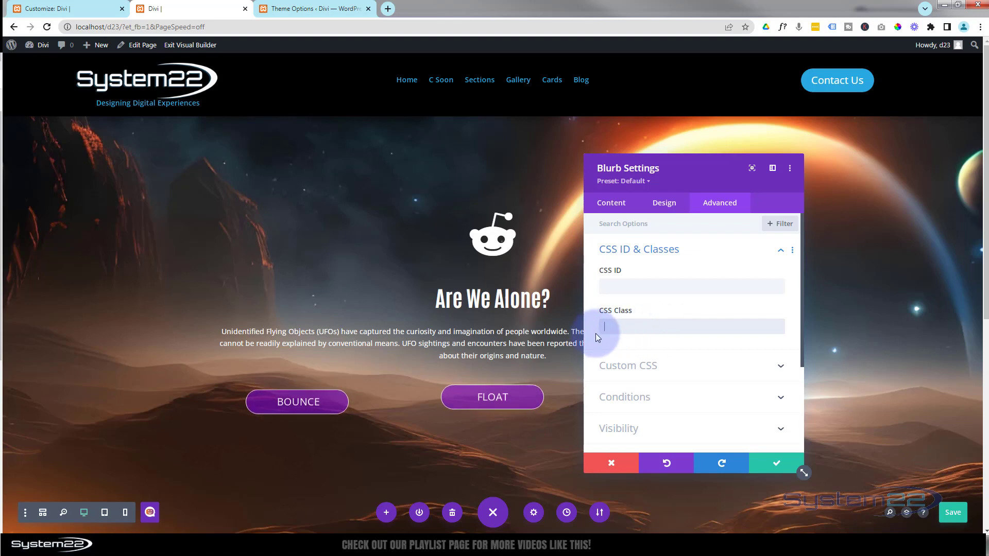
pyautogui.click(765, 460)
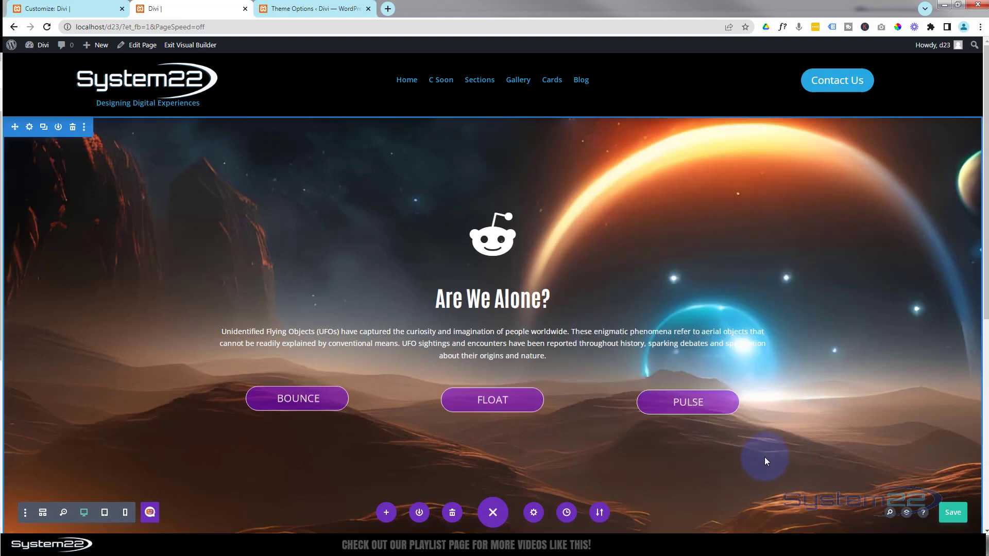
# Scroll through the Additional CSS rules before going back to the builder page
pyautogui.click(82, 7)
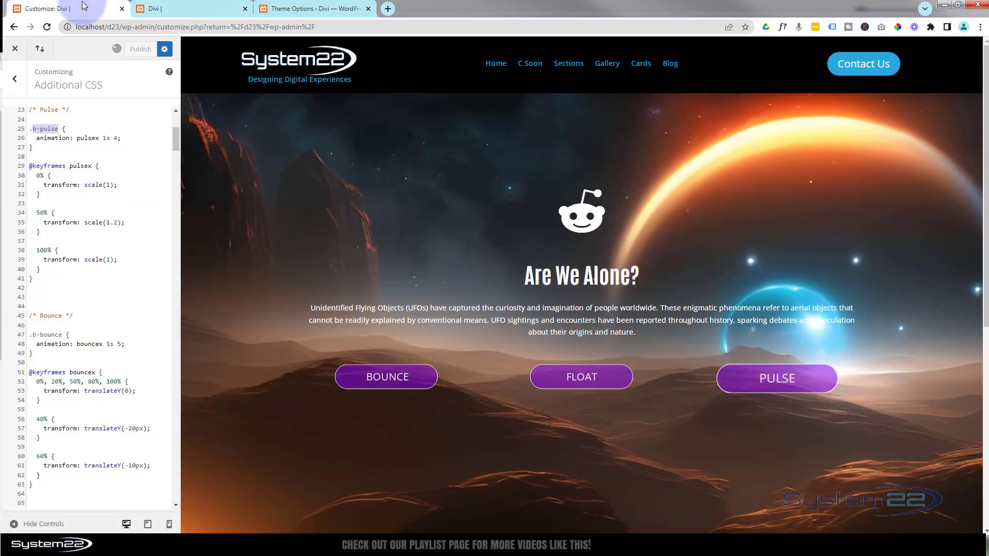
pyautogui.scroll(-4, 111, 211)
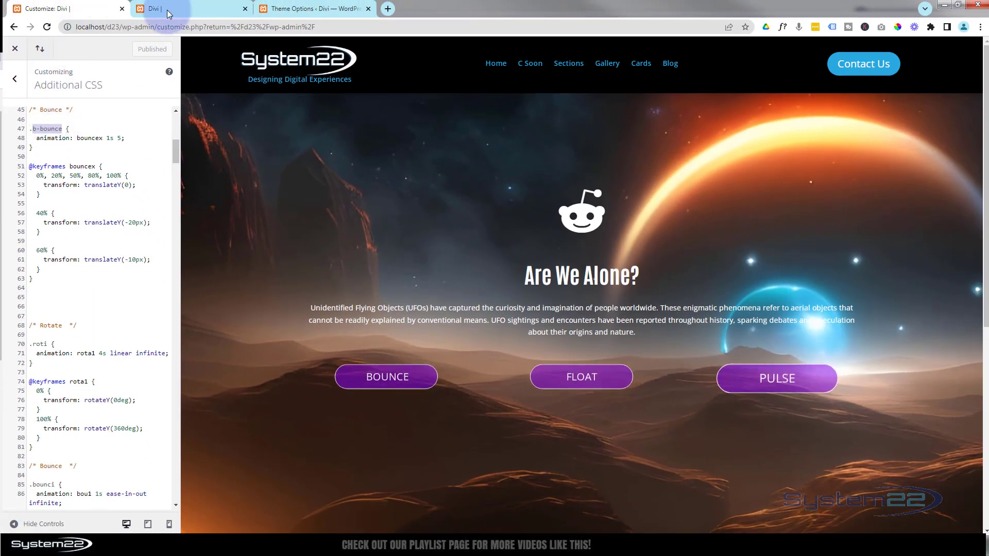
pyautogui.click(170, 11)
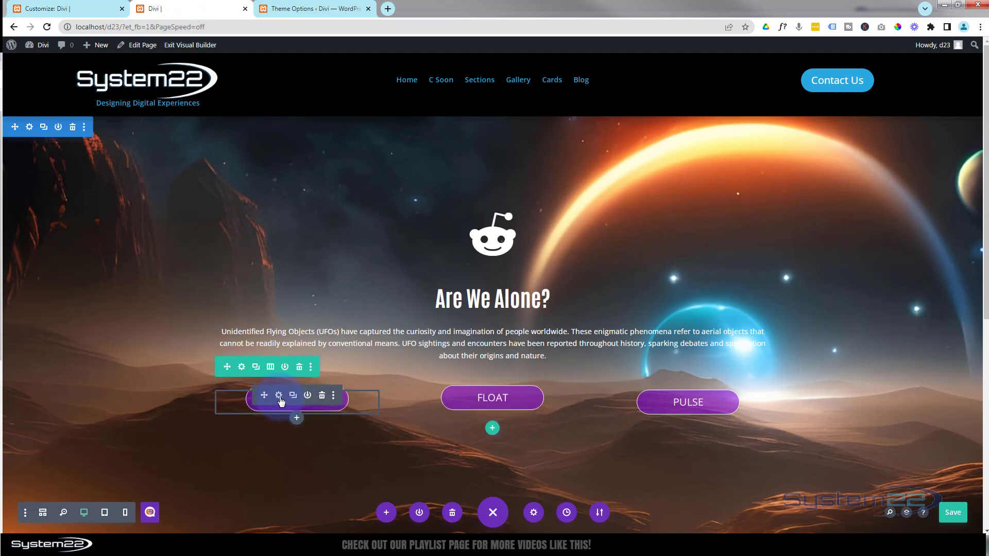
# Replace the BOUNCE button's CSS class b-float with b-bounce and save it
pyautogui.click(279, 395)
pyautogui.click(719, 204)
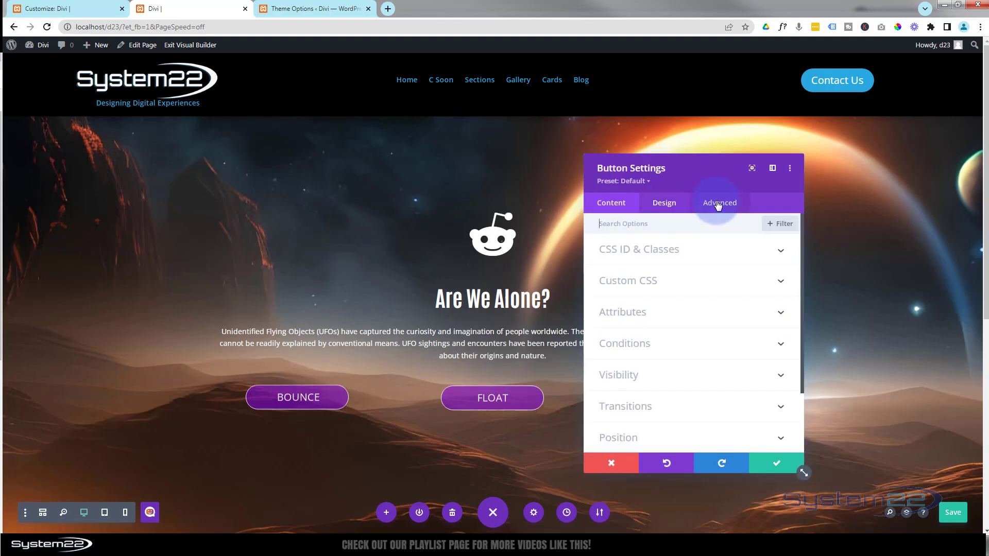
pyautogui.click(699, 251)
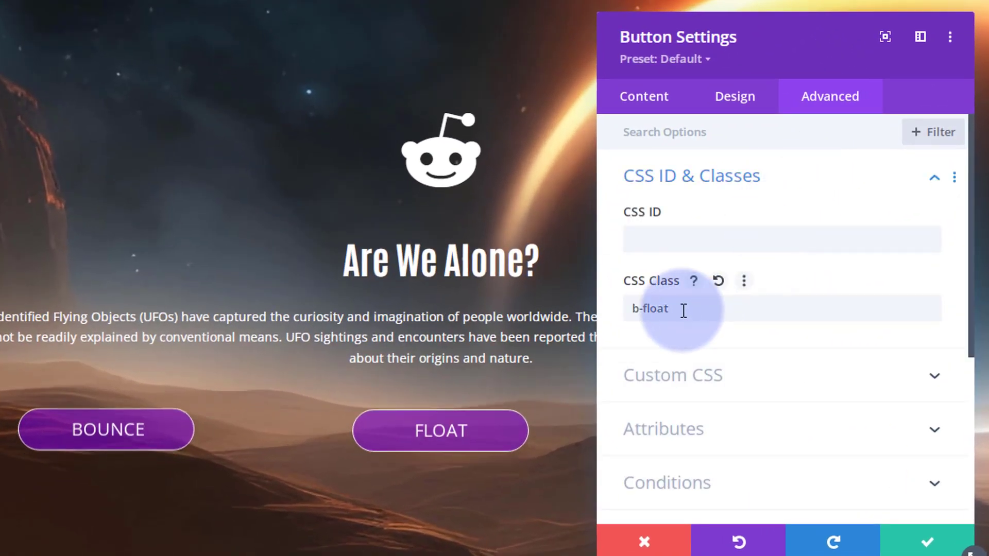
pyautogui.moveTo(684, 311); pyautogui.dragTo(618, 315)
pyautogui.write('b-bounce')
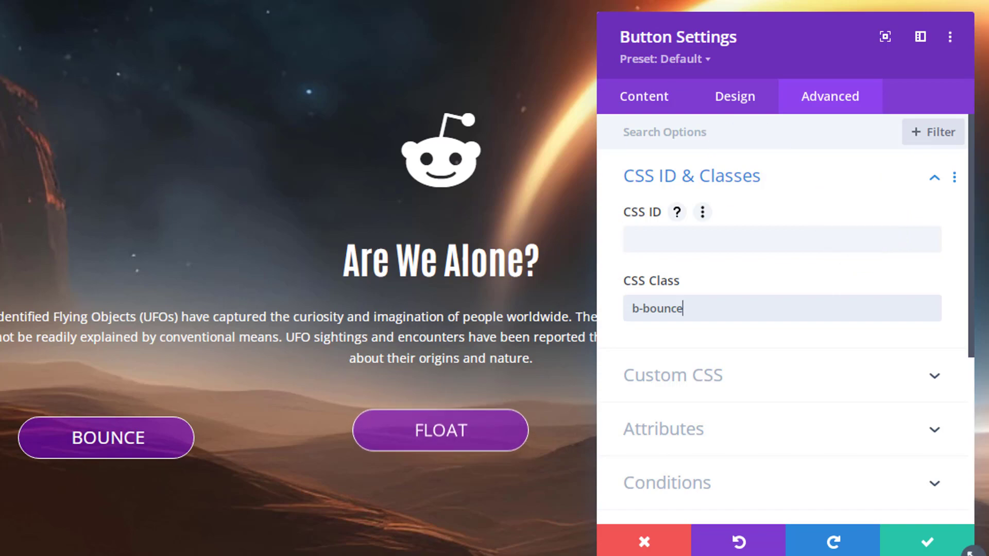
pyautogui.click(913, 551)
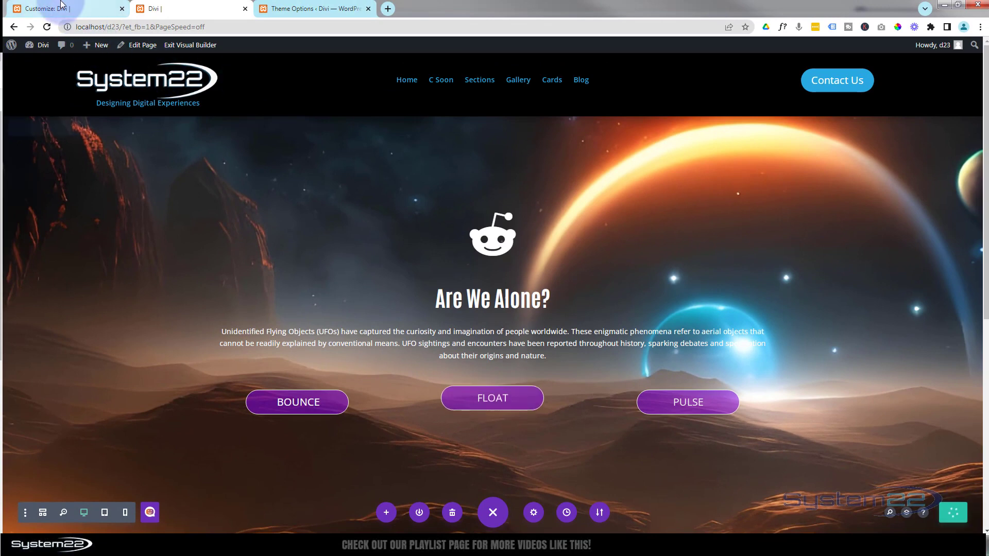
pyautogui.click(59, 10)
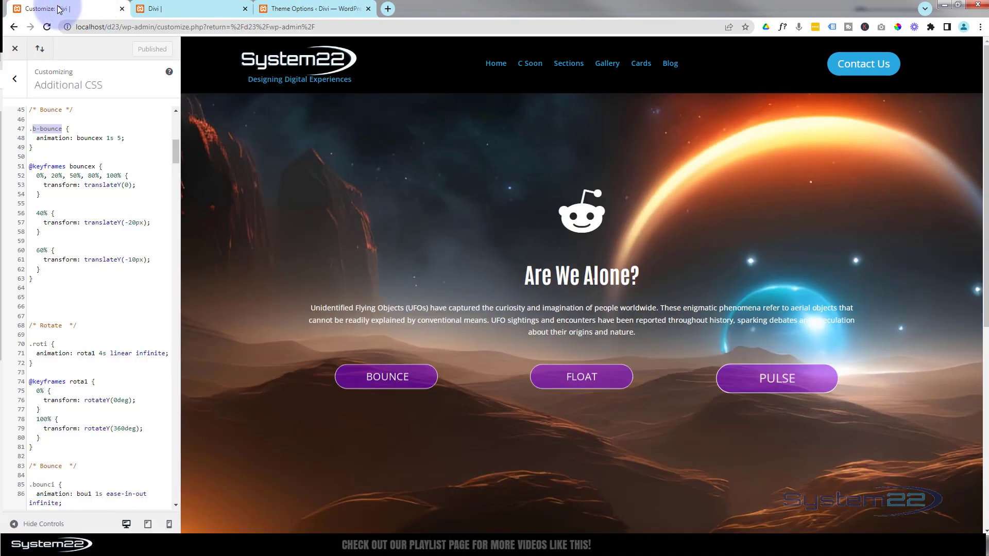
# Reload the preview, change the bounce duration from 1s to 3s, and publish
pyautogui.click(274, 62)
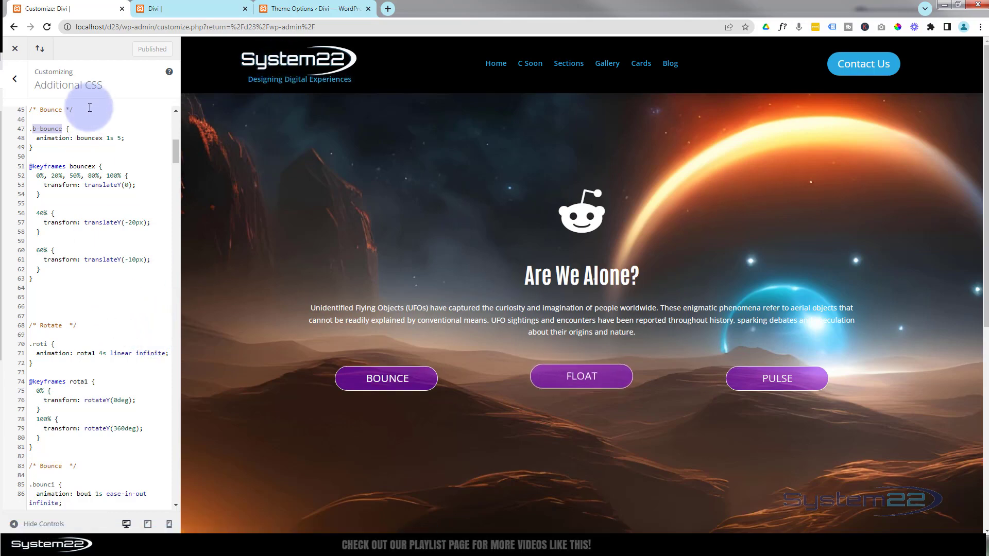
pyautogui.doubleClick(120, 138)
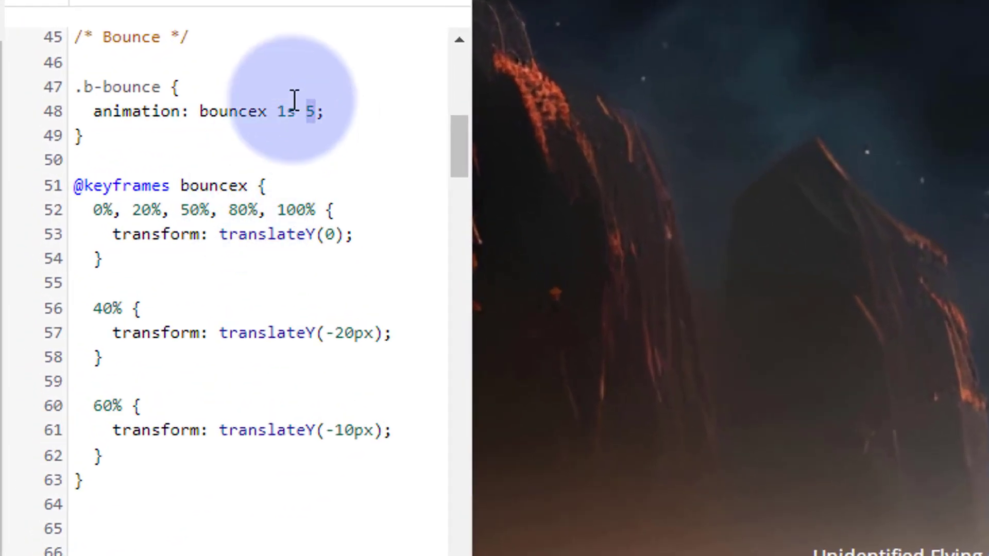
pyautogui.moveTo(278, 111); pyautogui.dragTo(286, 111)
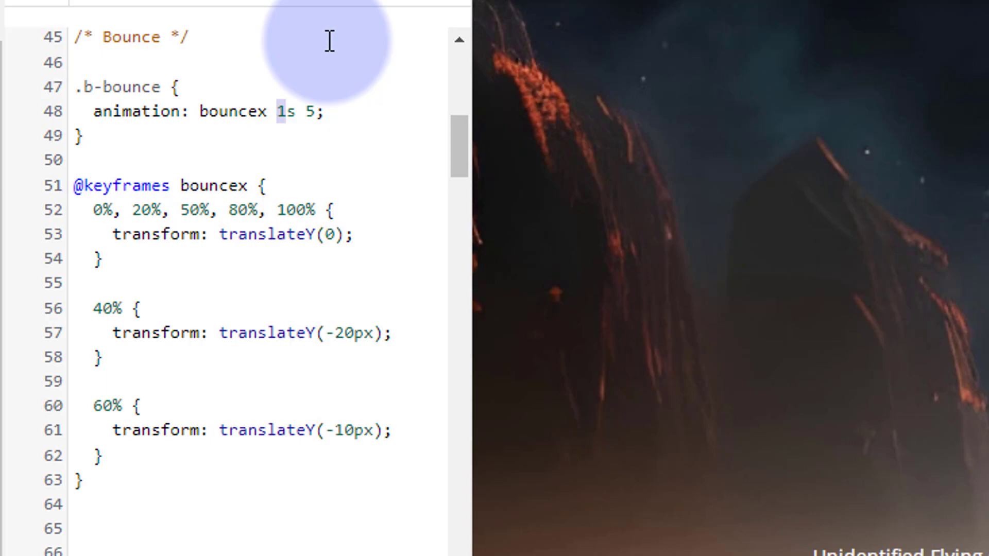
pyautogui.write('3')
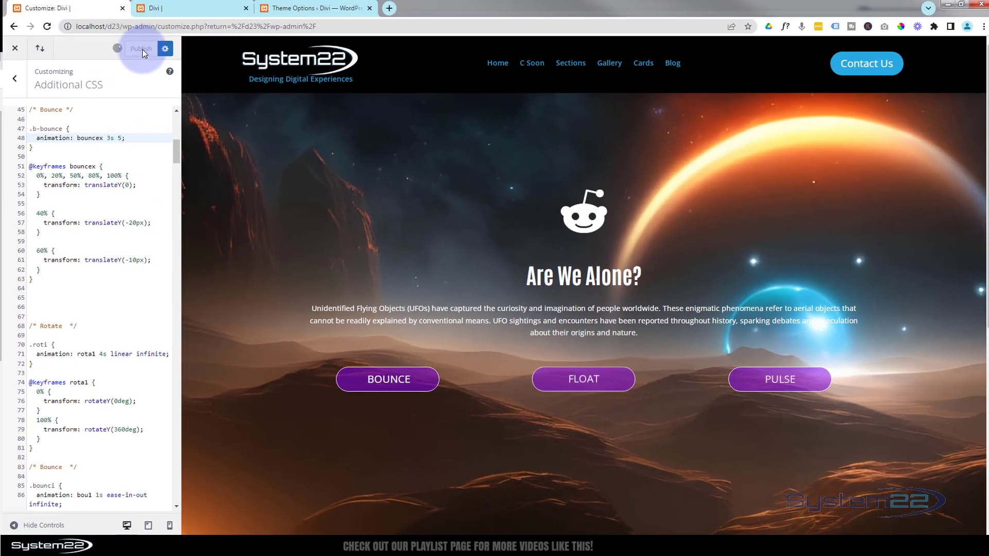
pyautogui.click(142, 49)
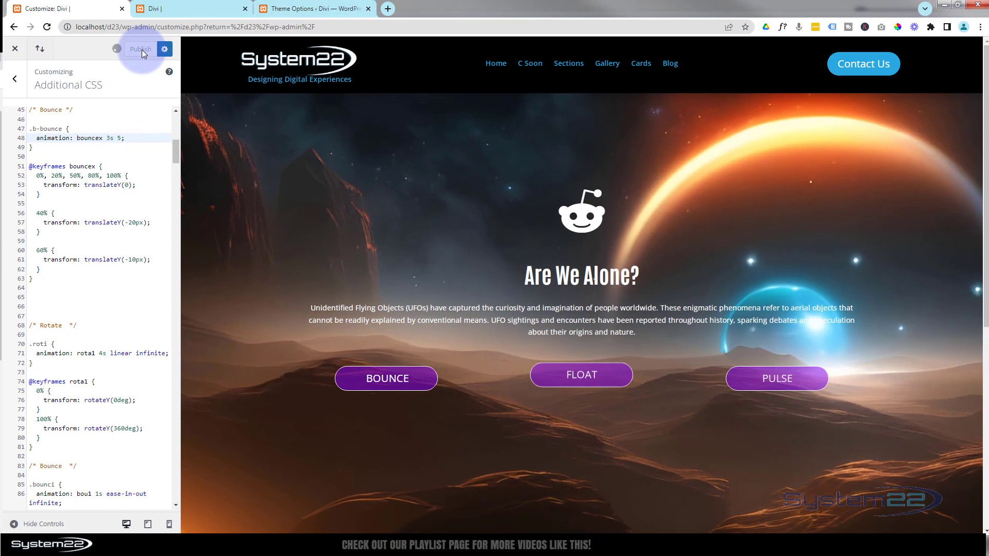
pyautogui.click(277, 62)
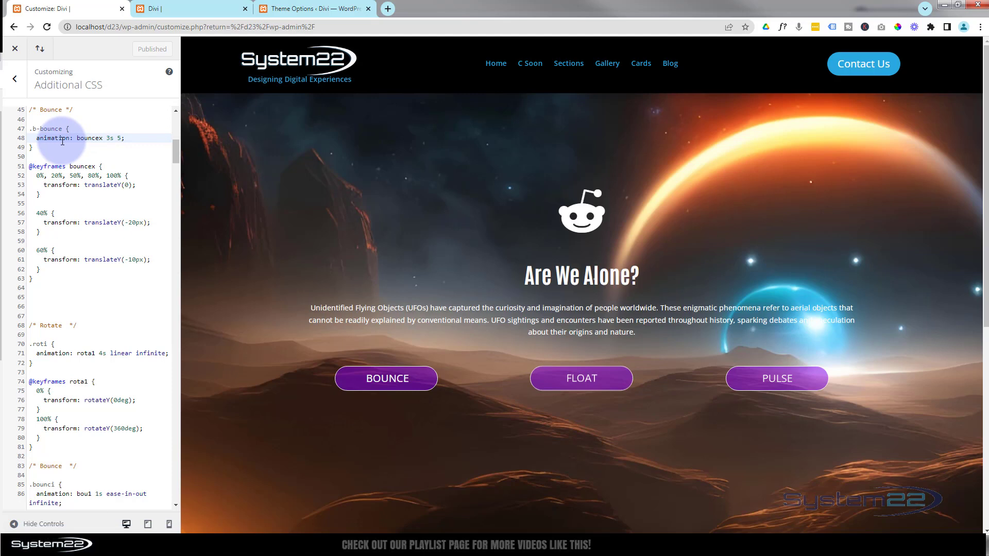
pyautogui.moveTo(29, 110); pyautogui.dragTo(104, 381)
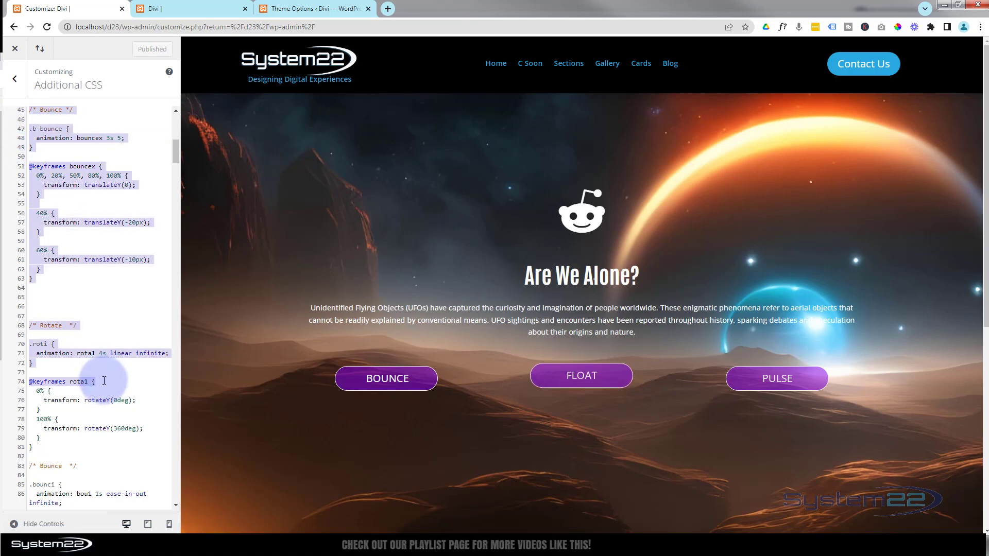
pyautogui.click(105, 307)
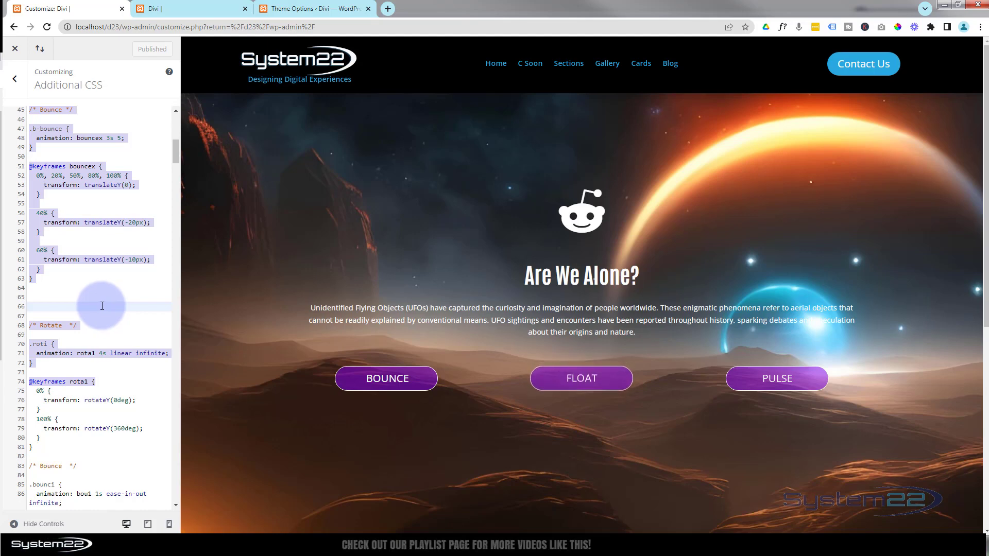
pyautogui.click(295, 62)
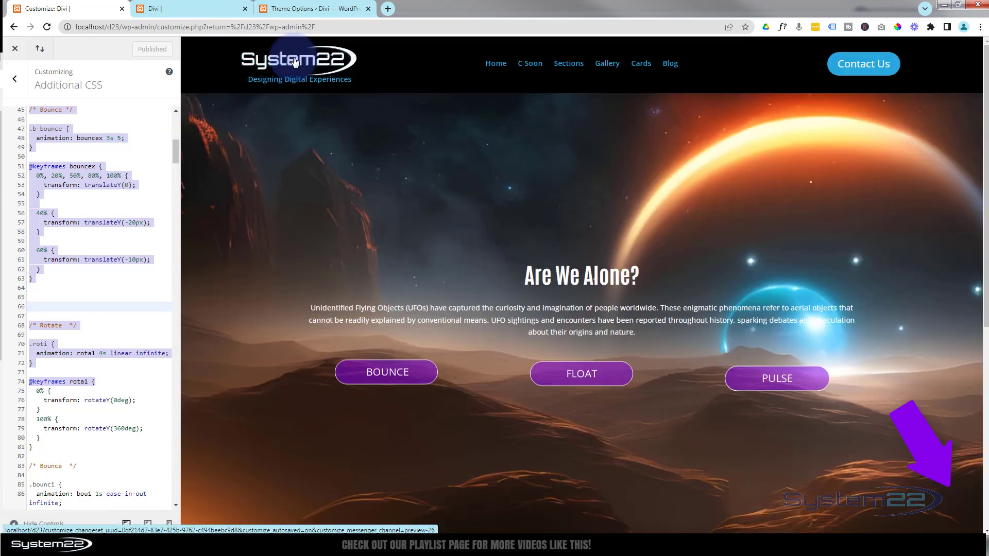